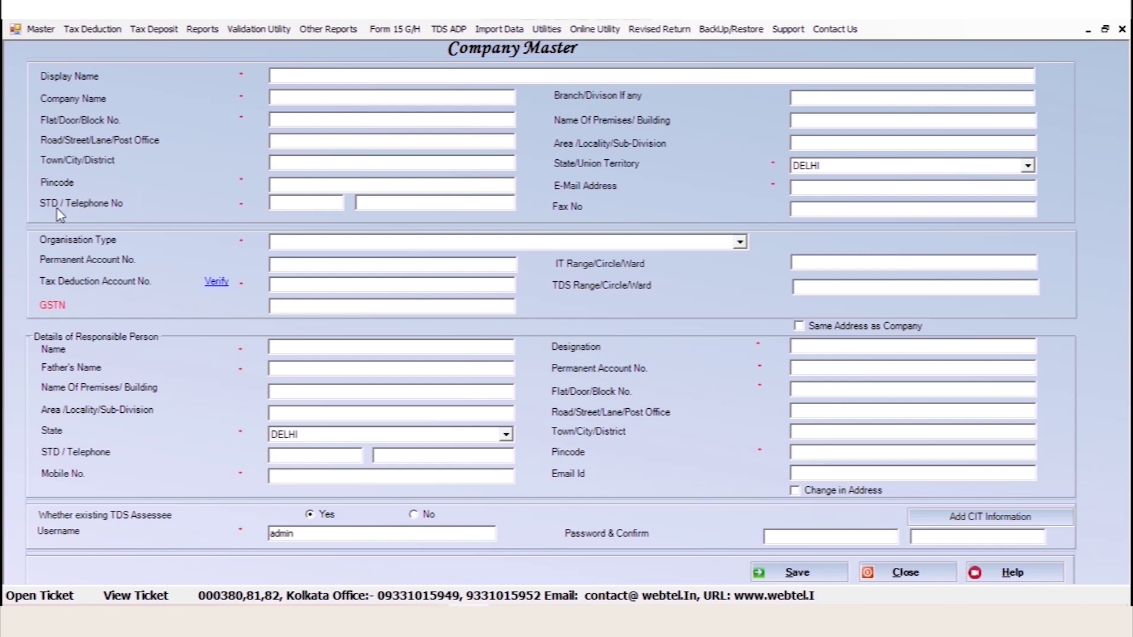
Set Organisation Type to Company and save the WEBTEL ELECTRO SOFT PVT LTD company master
click(360, 244)
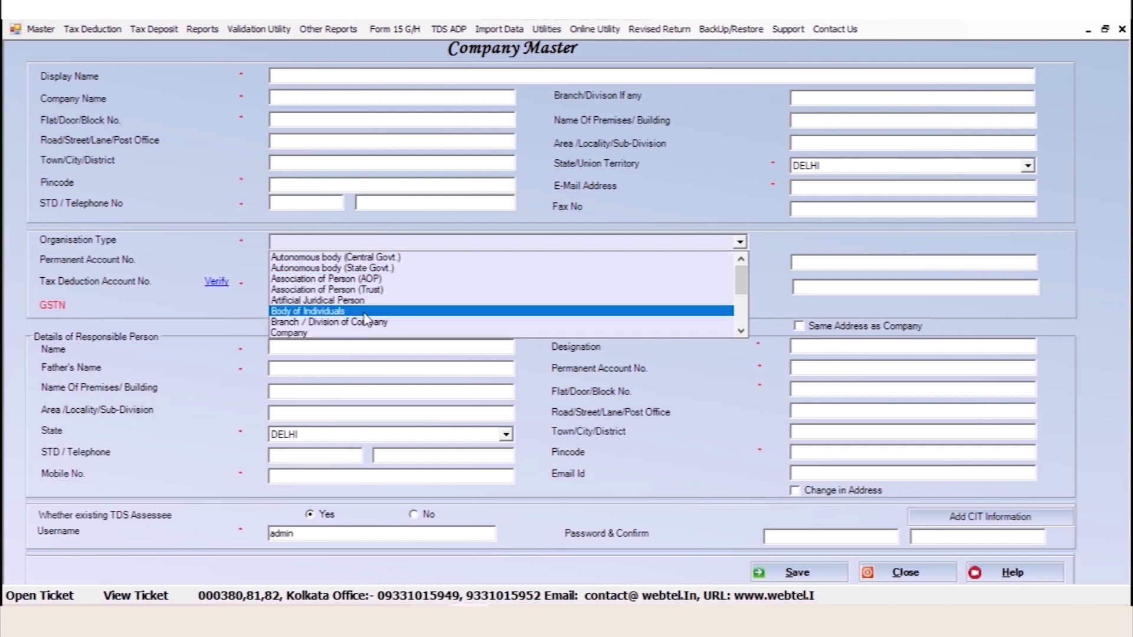
click(242, 262)
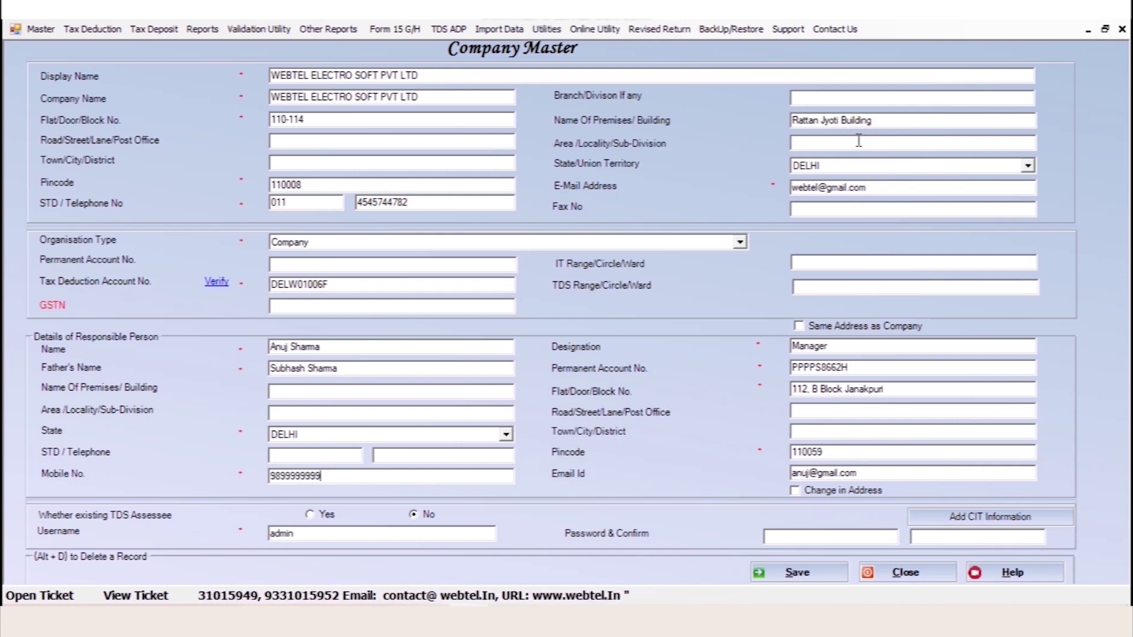
click(800, 575)
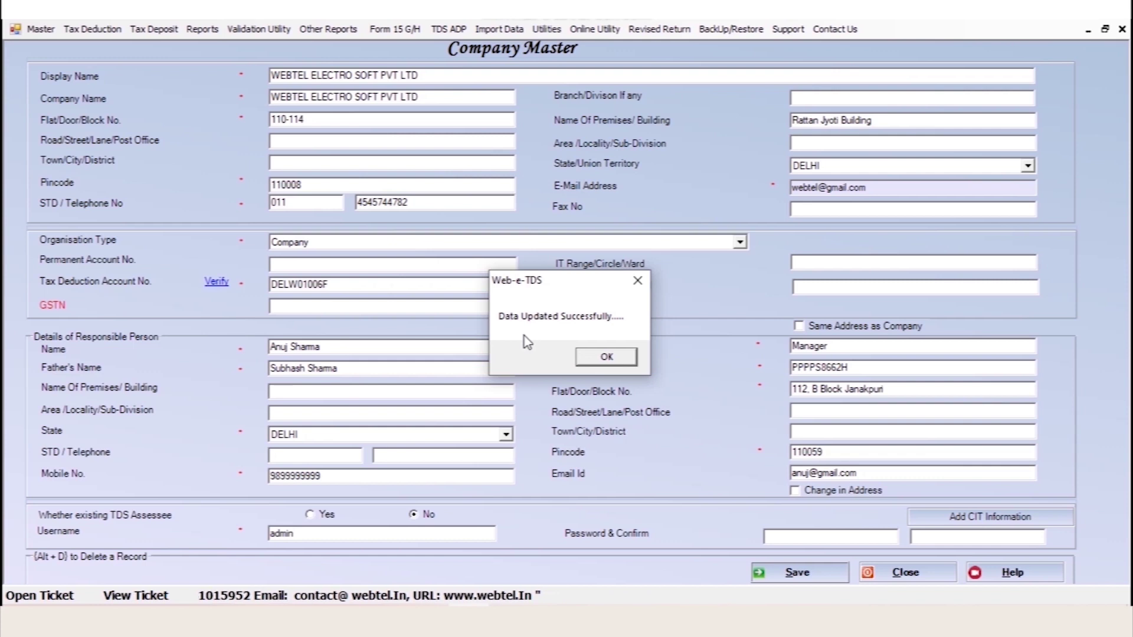
click(606, 358)
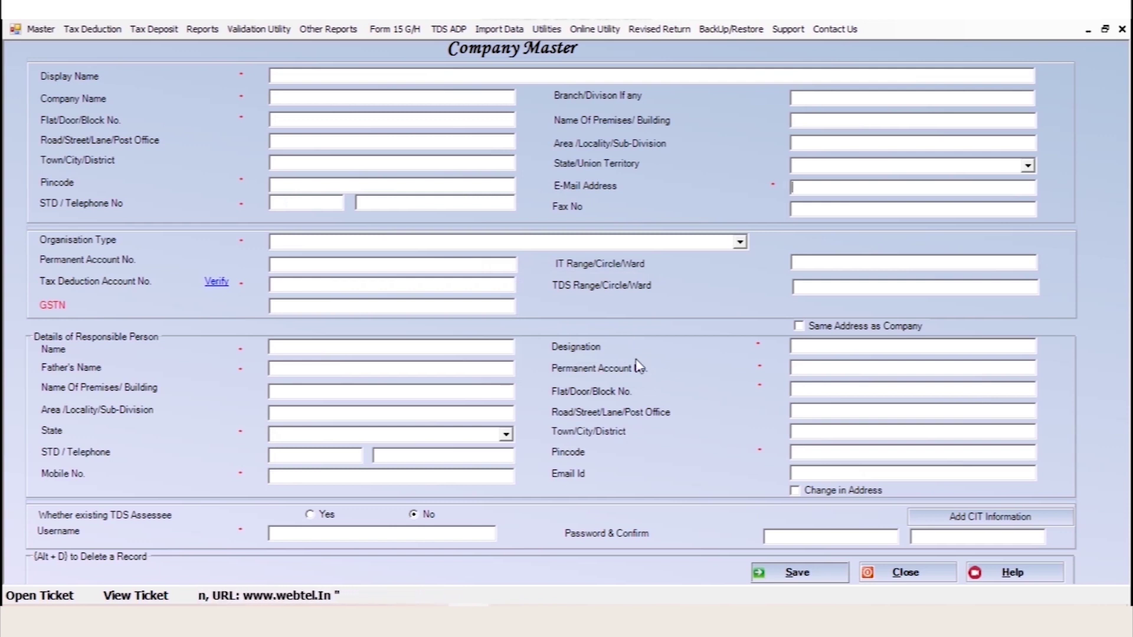
Close Company Master and select WEBTEL ELECTRO SOFT PVT LTD as the working company by searching 'webtel'
click(904, 574)
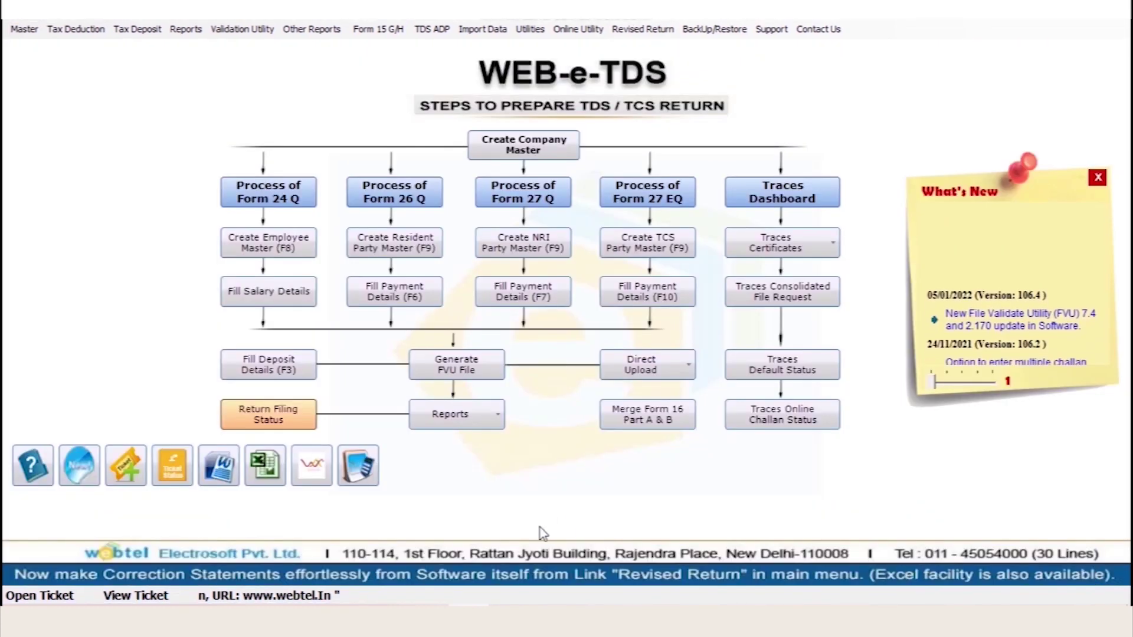
click(24, 29)
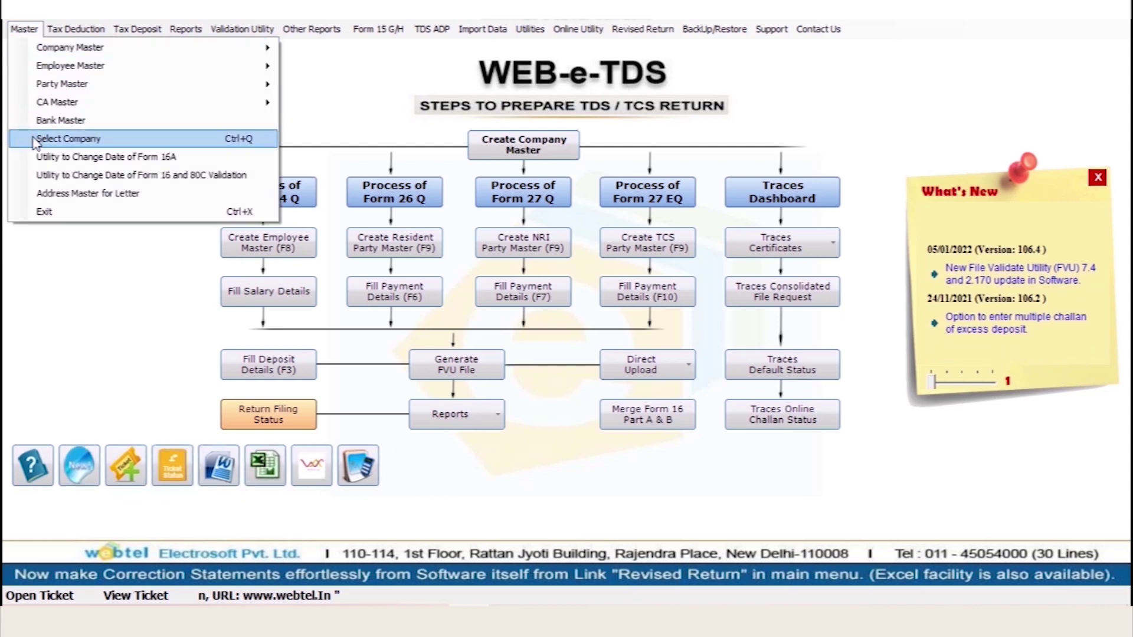
click(238, 144)
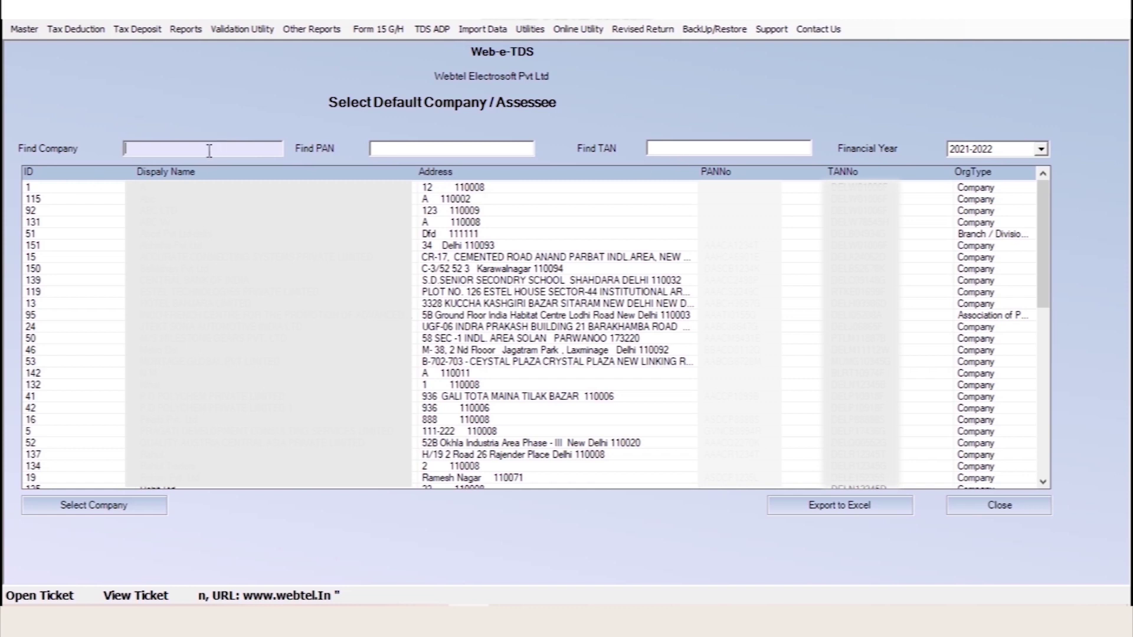
text(webtel)
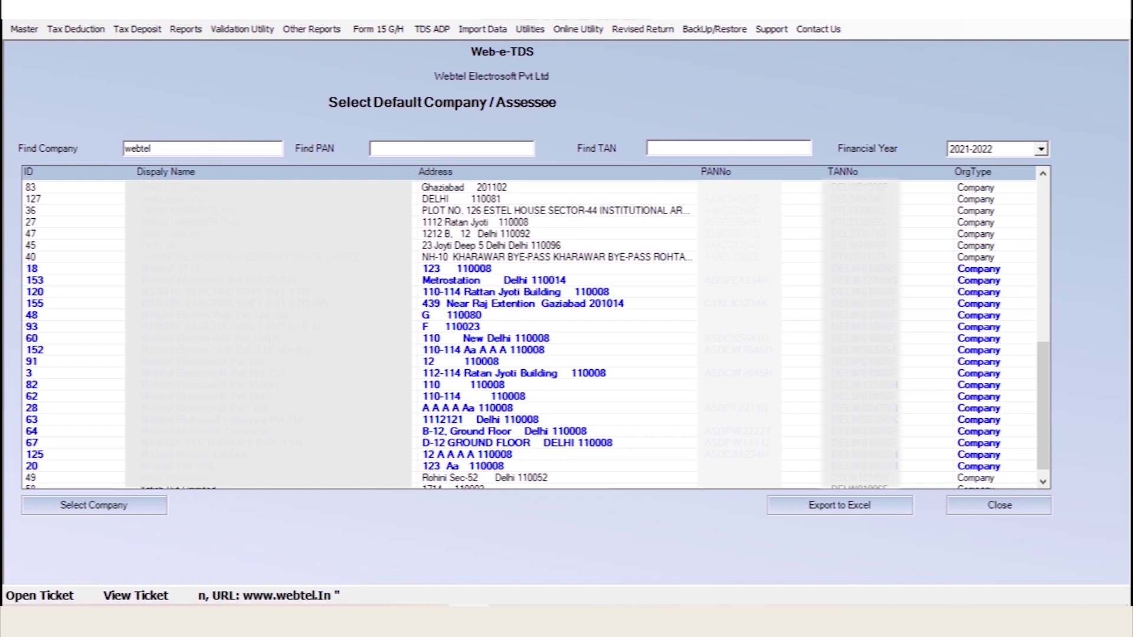
key(Return)
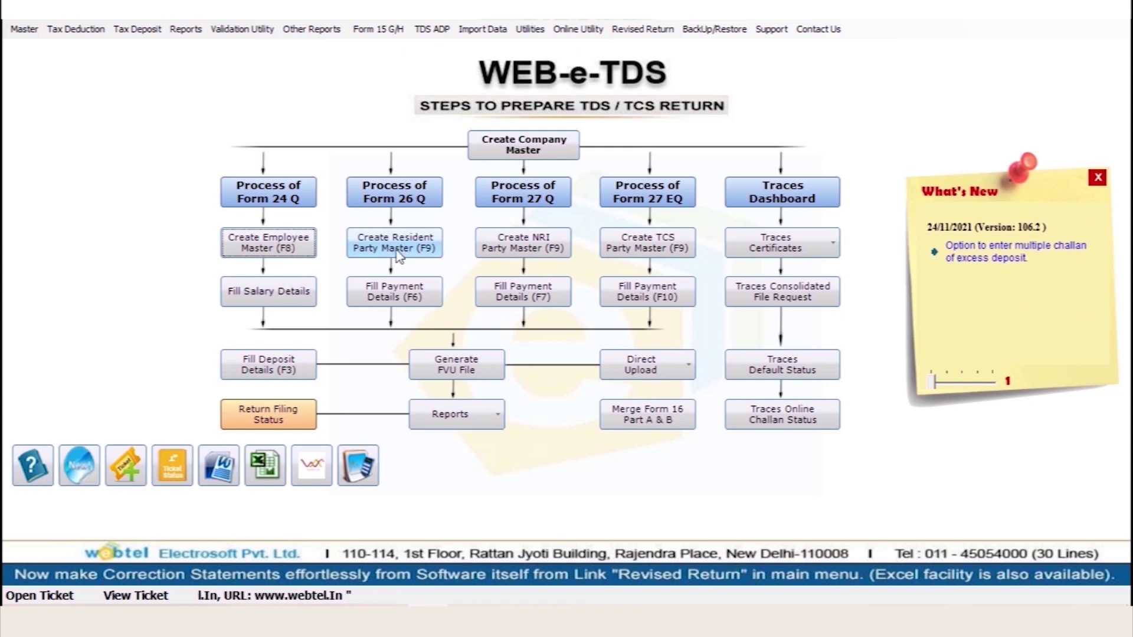
Create a new resident party with its display name, PAN and Individual/HUF up to Rs. 10 Lacs status
click(397, 255)
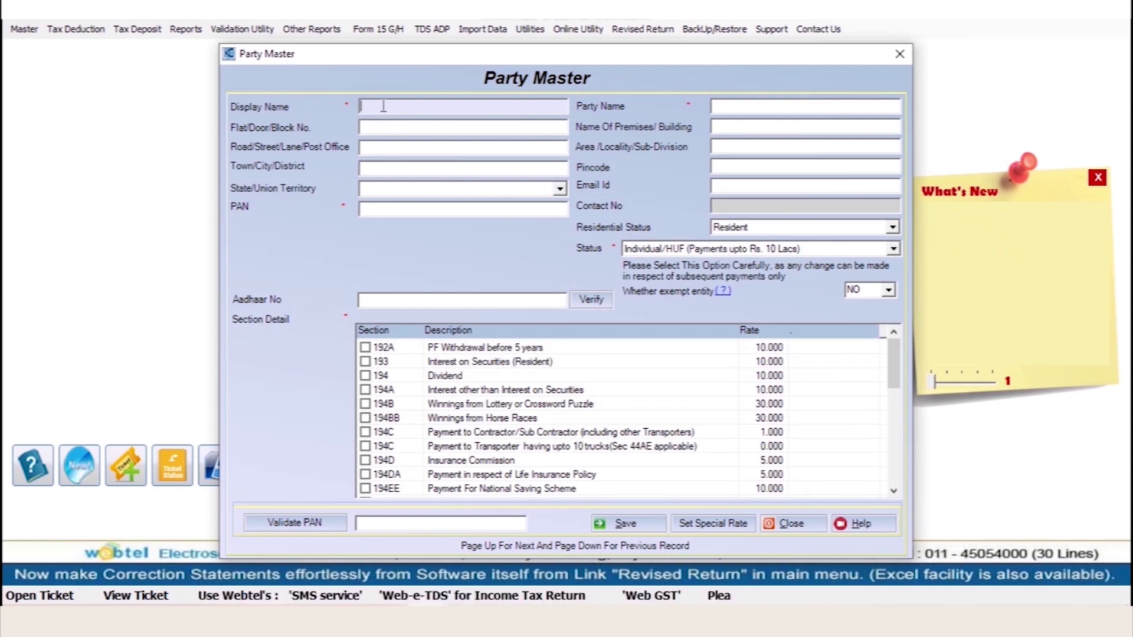
text(Ajay)
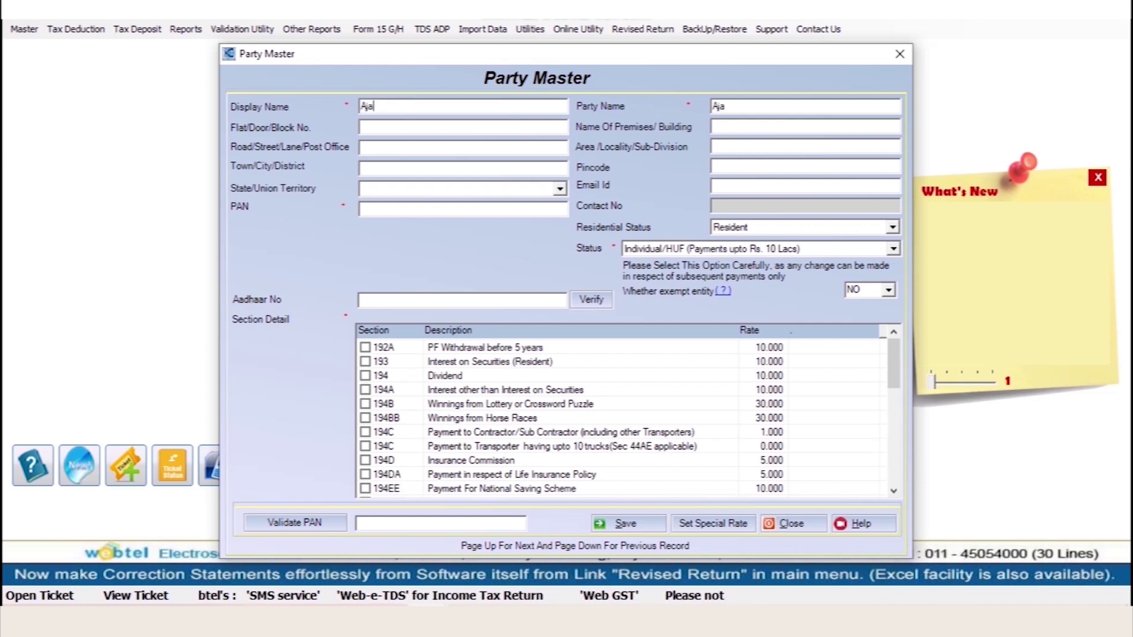
click(390, 209)
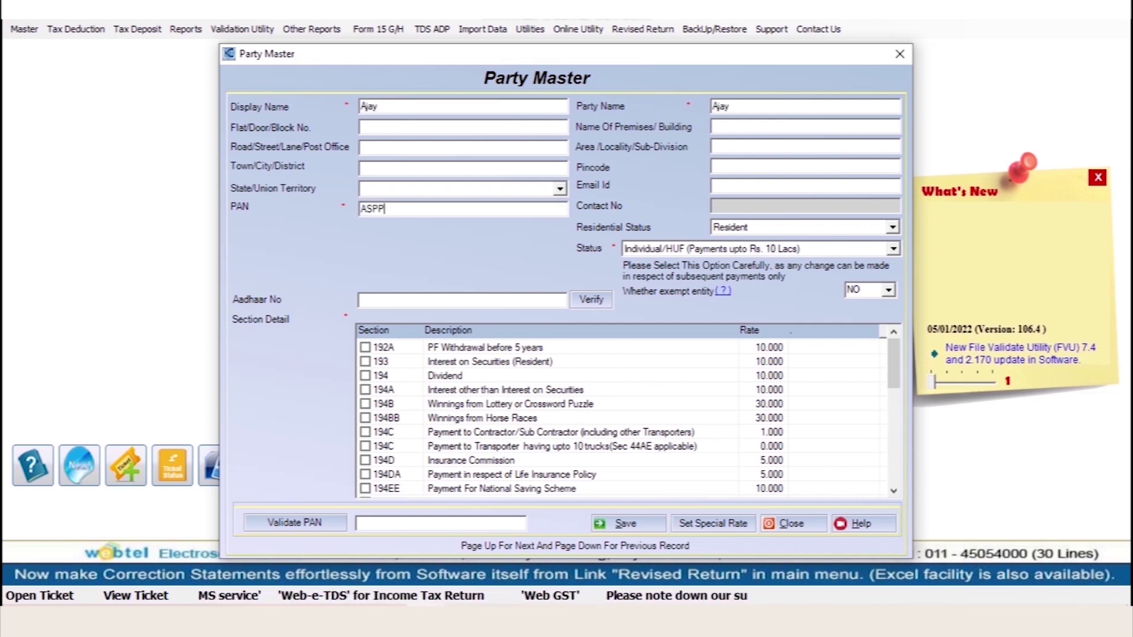
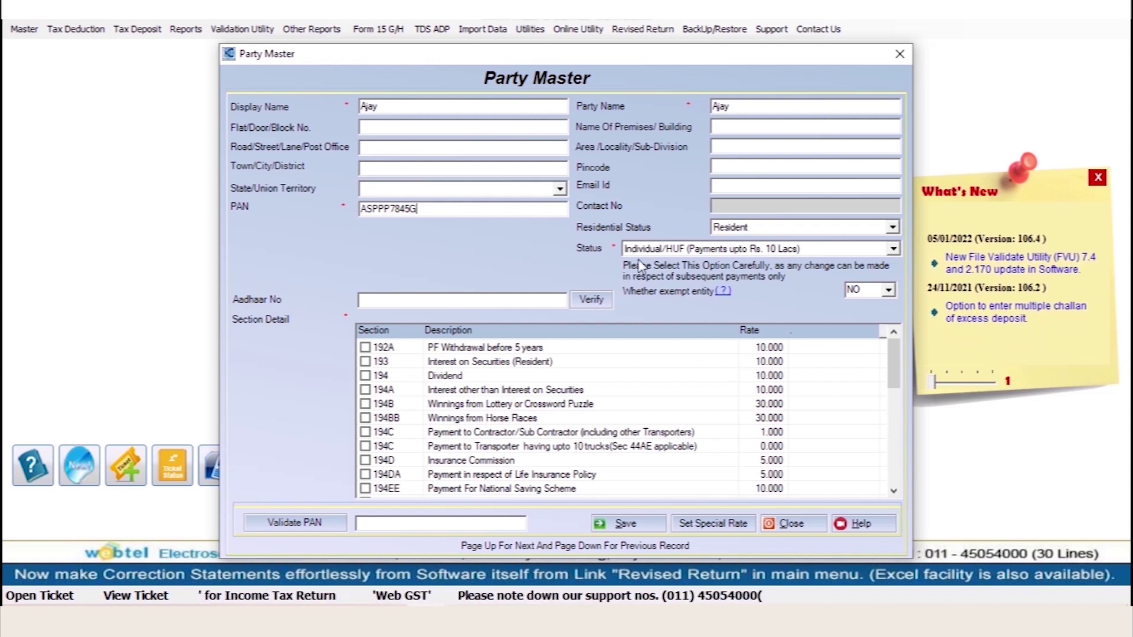
click(660, 250)
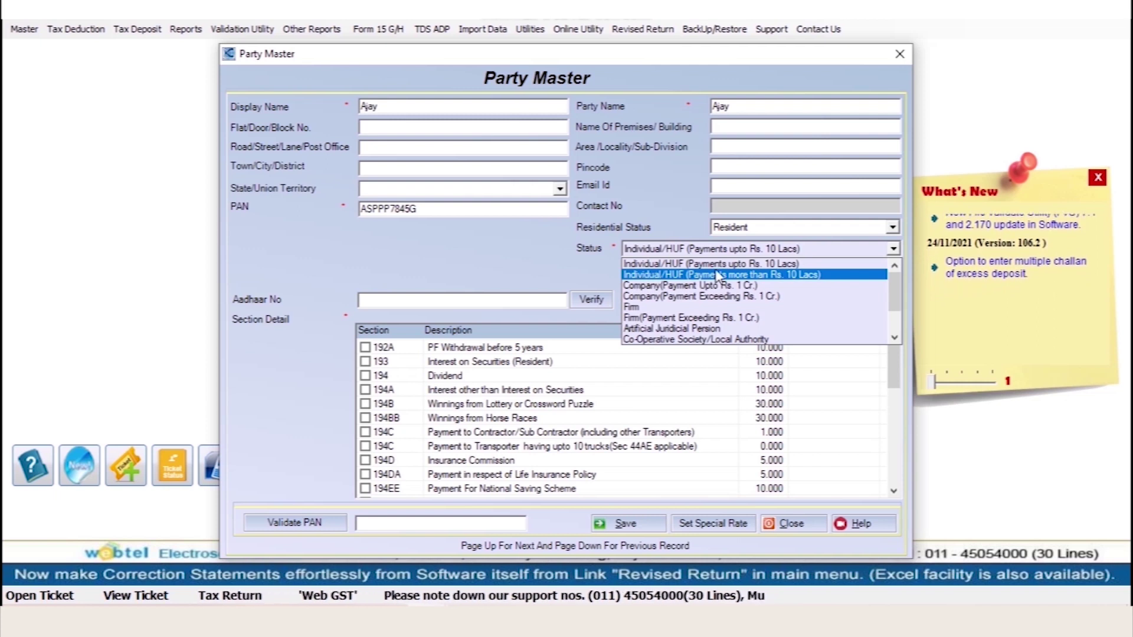
click(634, 266)
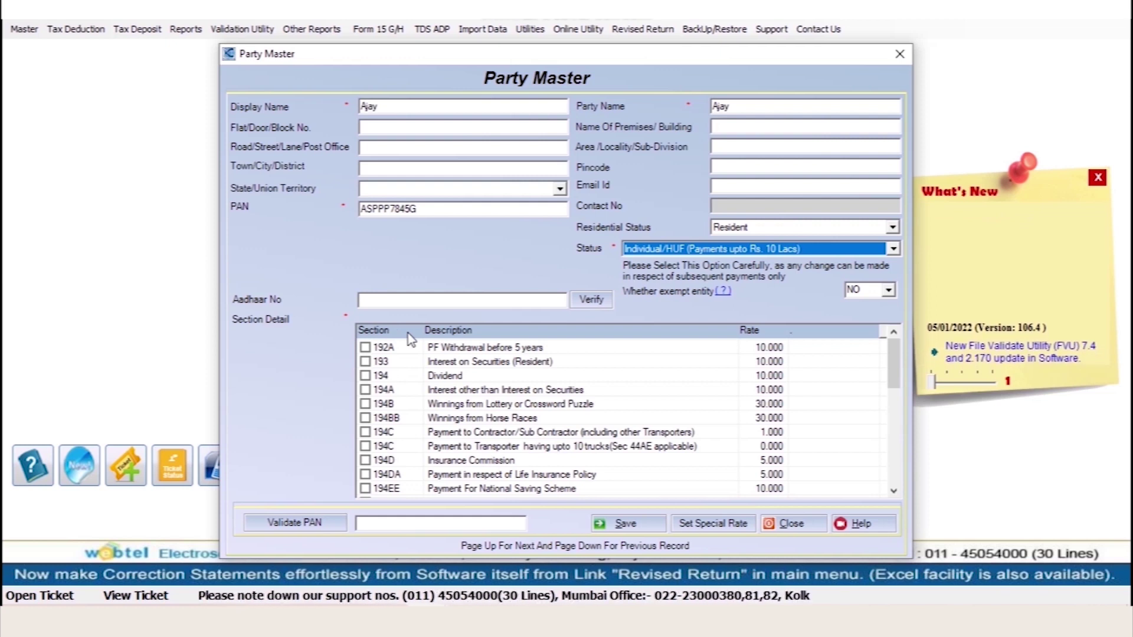
Tick sections 194 Dividend and 194D Insurance Commission and open the party's special rates
click(365, 375)
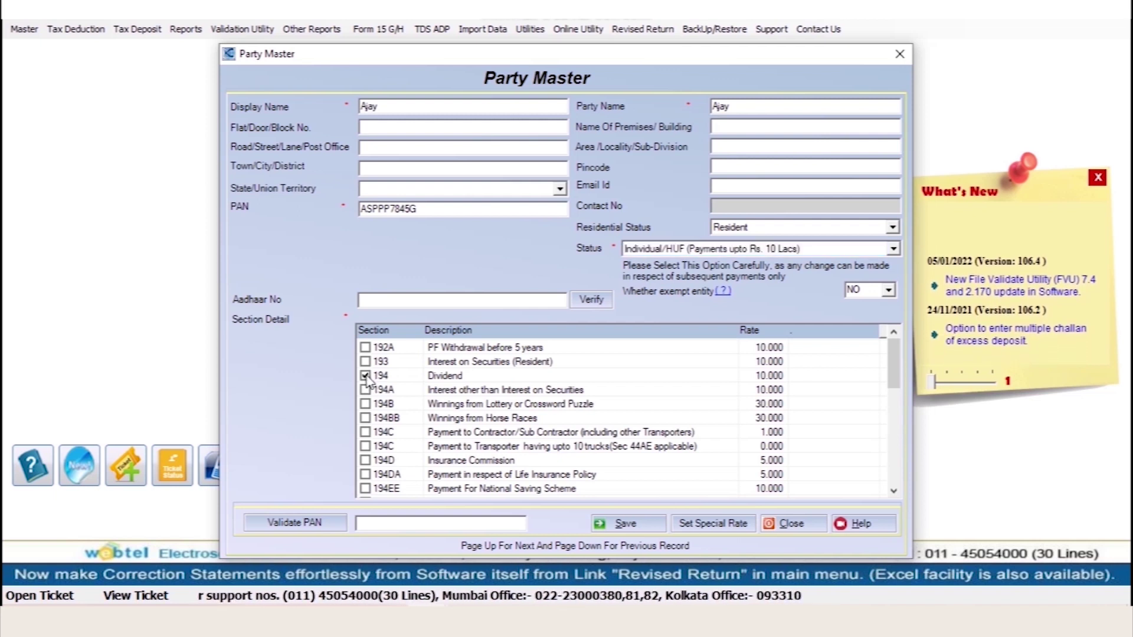
click(365, 460)
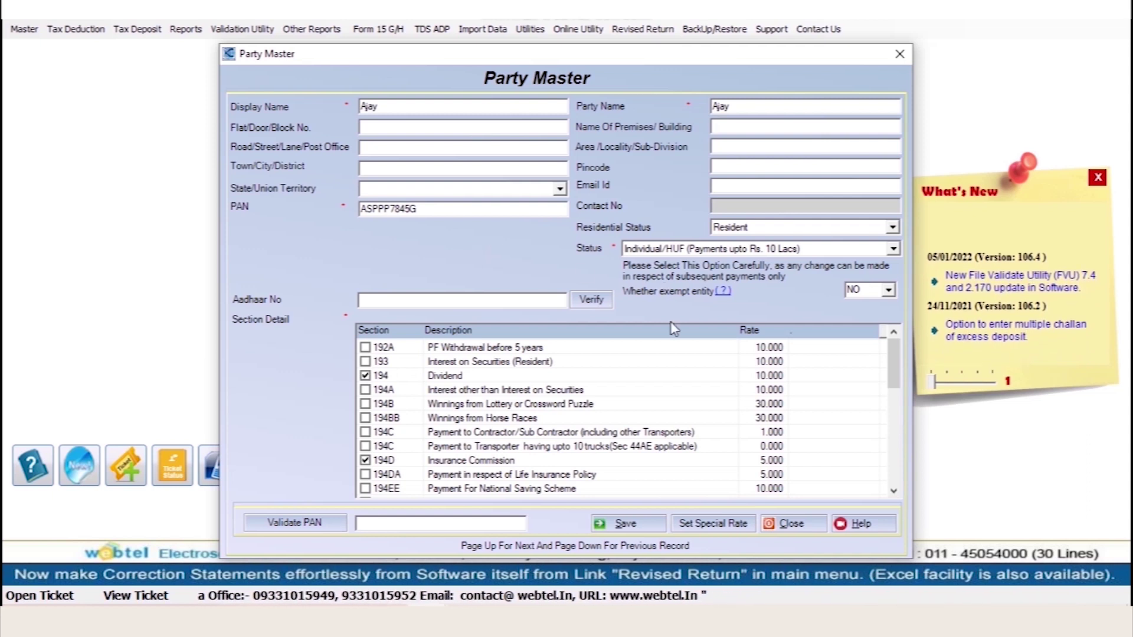
click(716, 527)
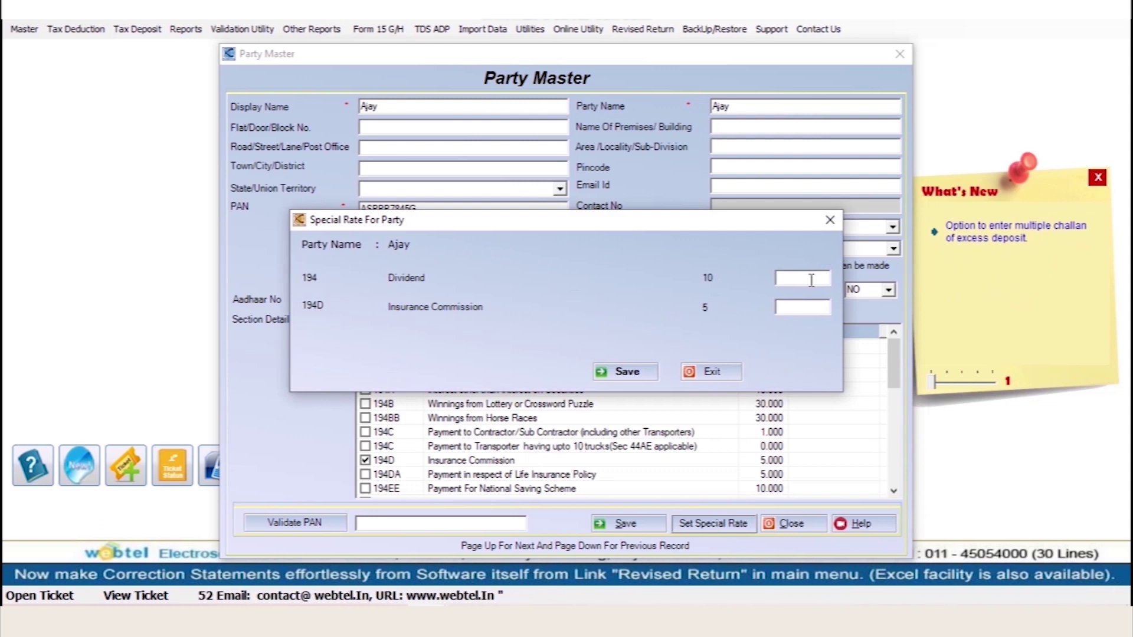
Save the party without special rates, dismiss the 206AB/206CCA prompt, and close Party Master
click(711, 372)
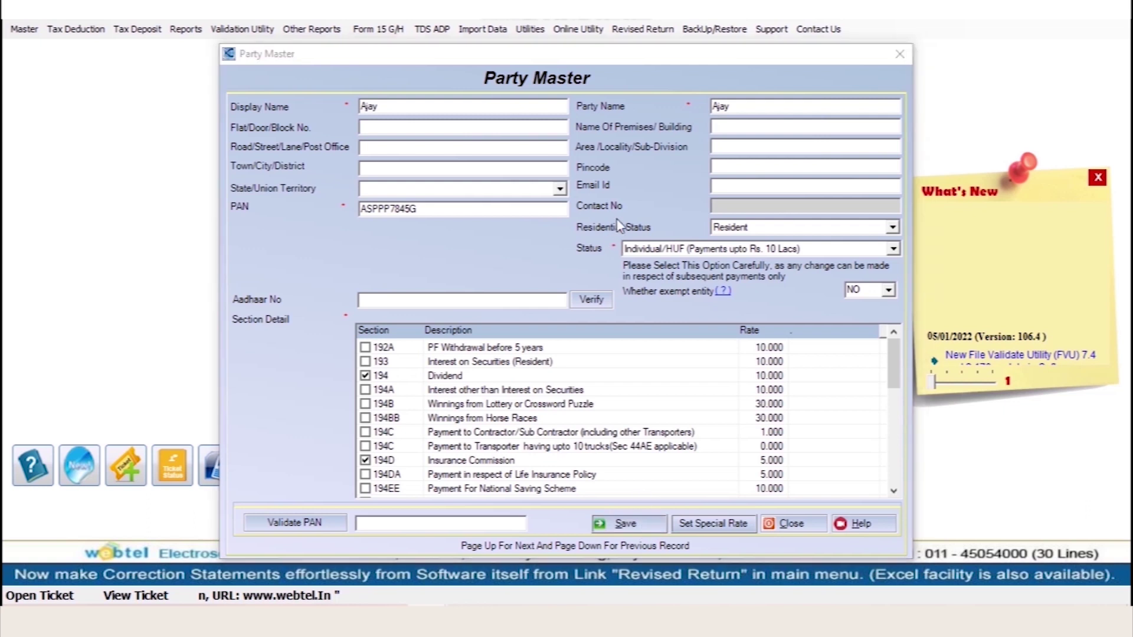
click(598, 358)
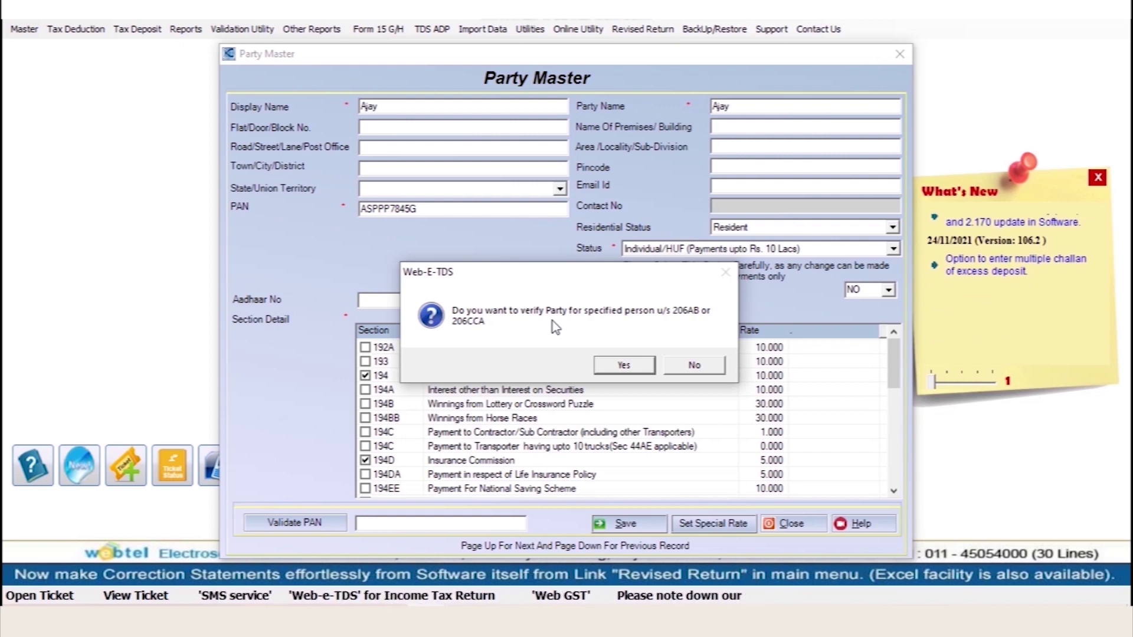
click(693, 365)
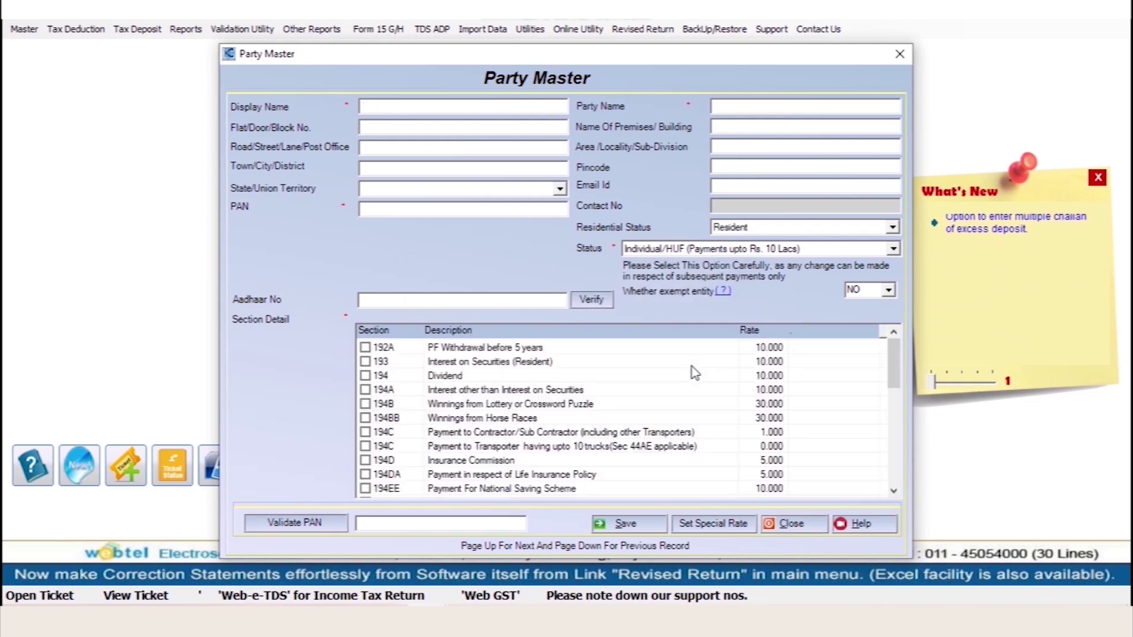
click(794, 531)
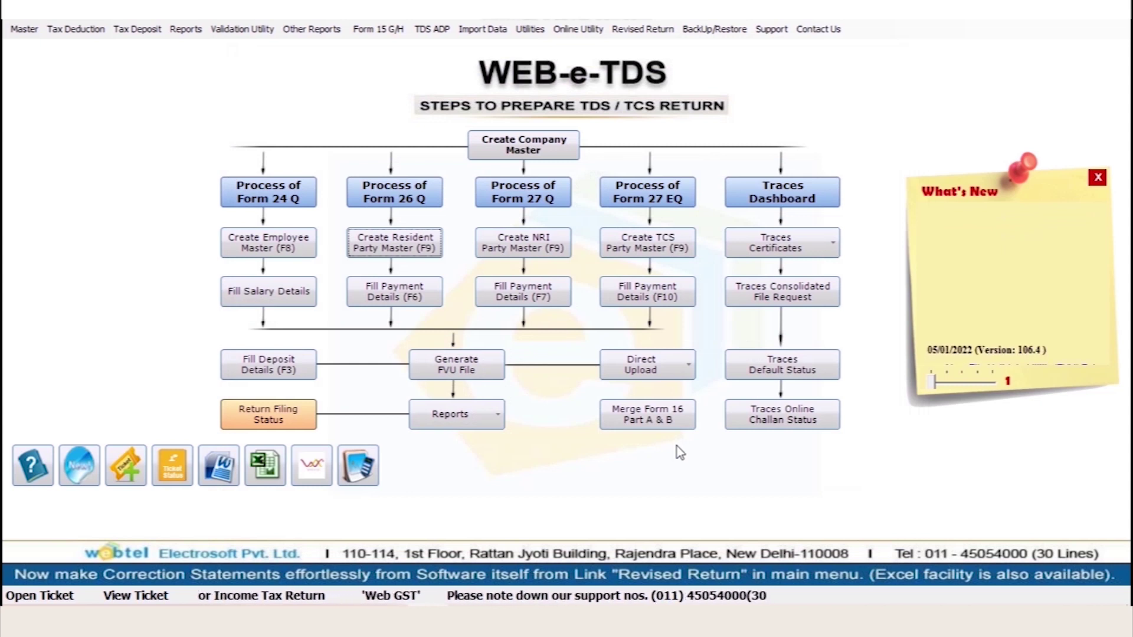
Open the Party List of existing parties from the Master menu
click(28, 29)
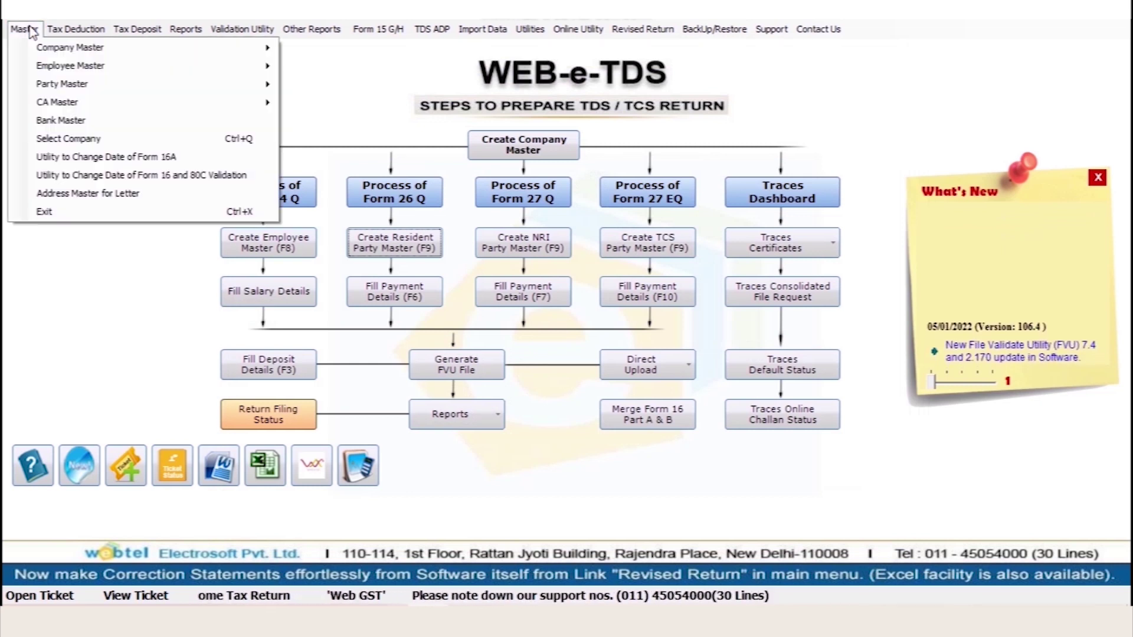
mouse_move(254, 84)
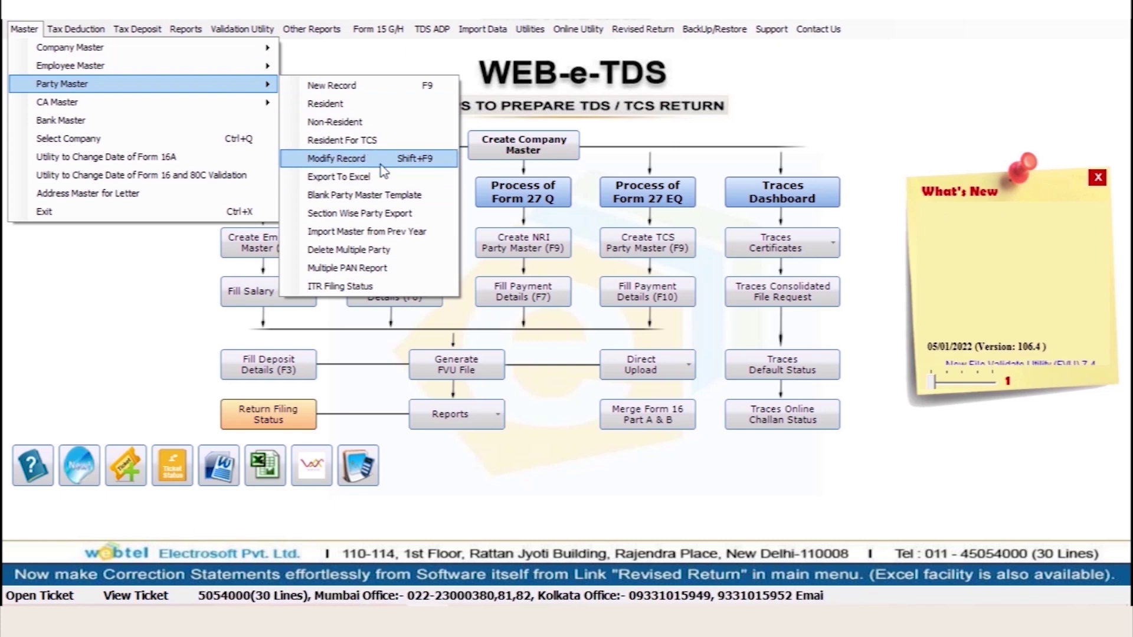
click(341, 160)
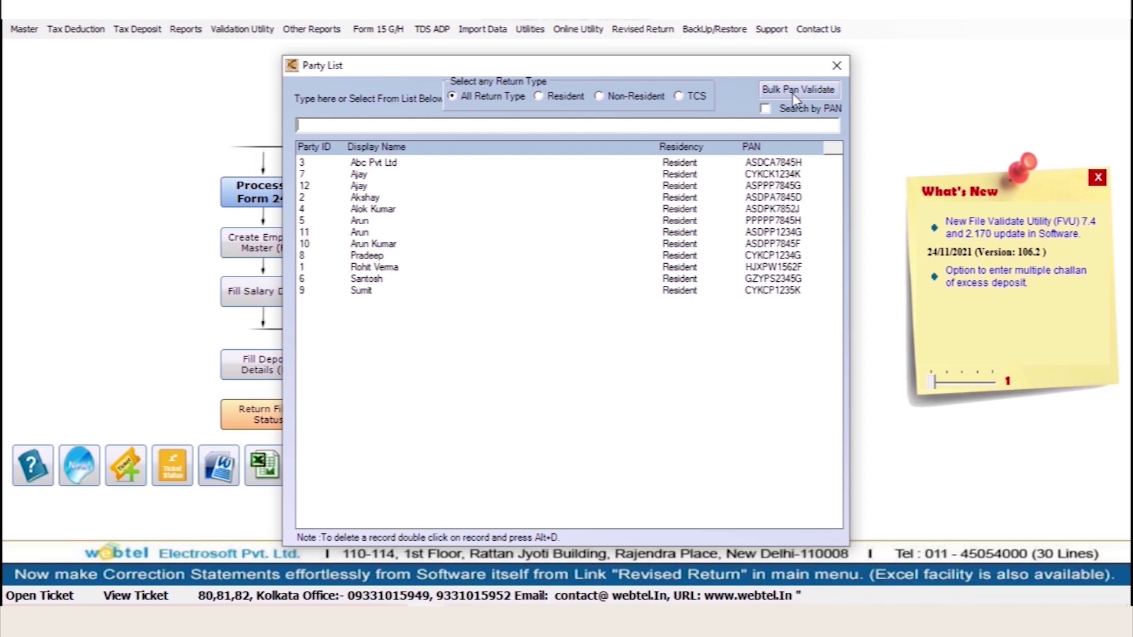
Load the party master PANs in Bulk PAN Validation, then close it and the Party List
click(793, 90)
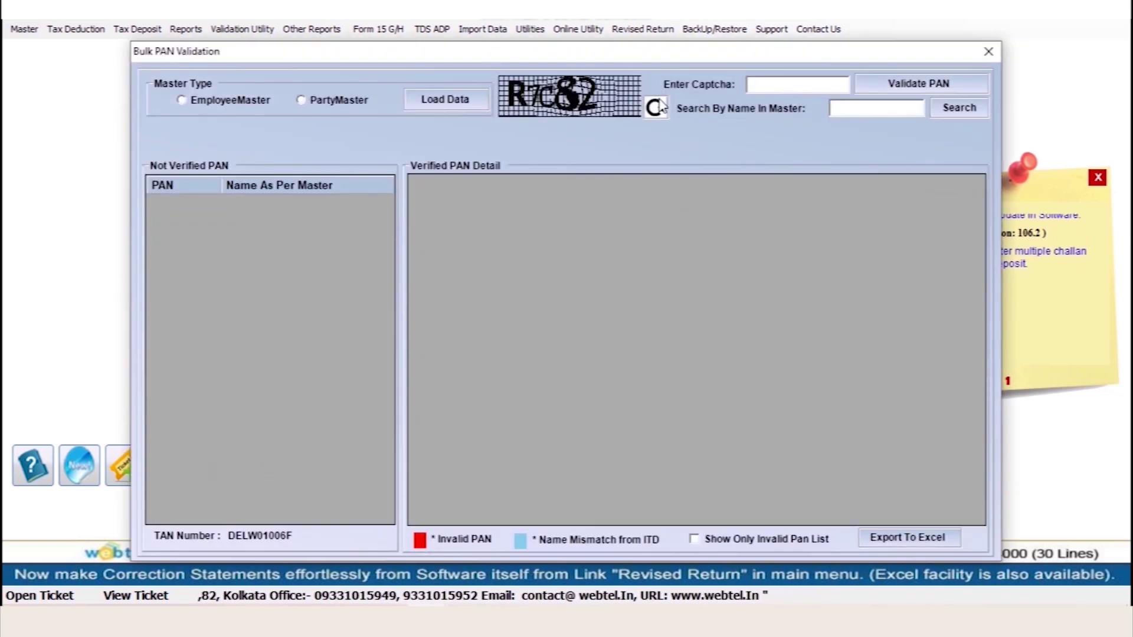
click(315, 102)
click(444, 101)
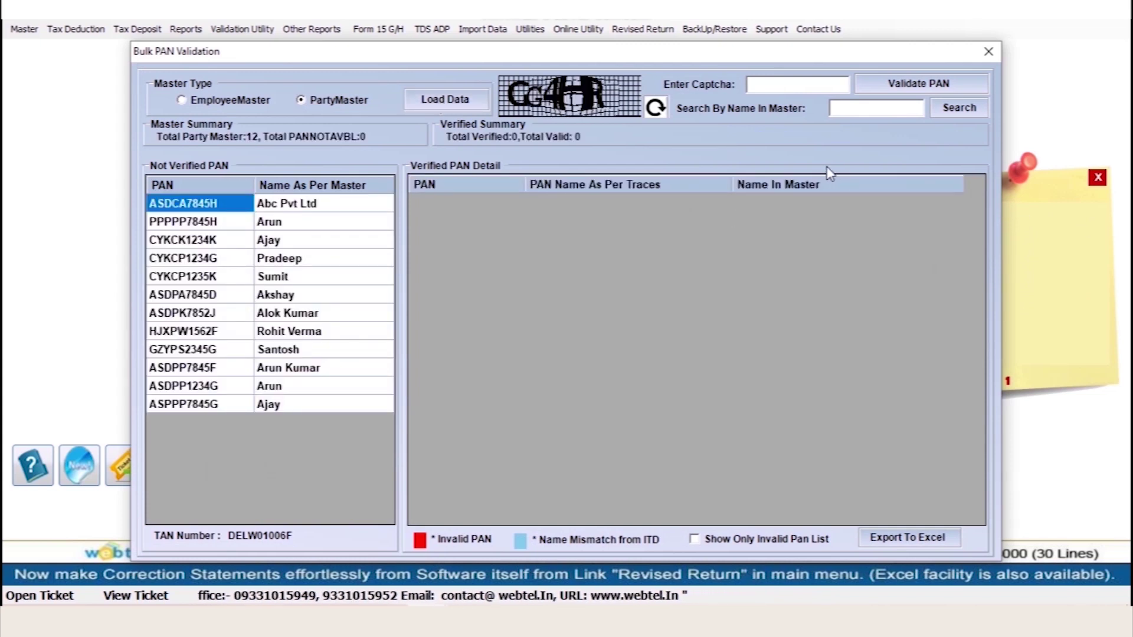
click(988, 52)
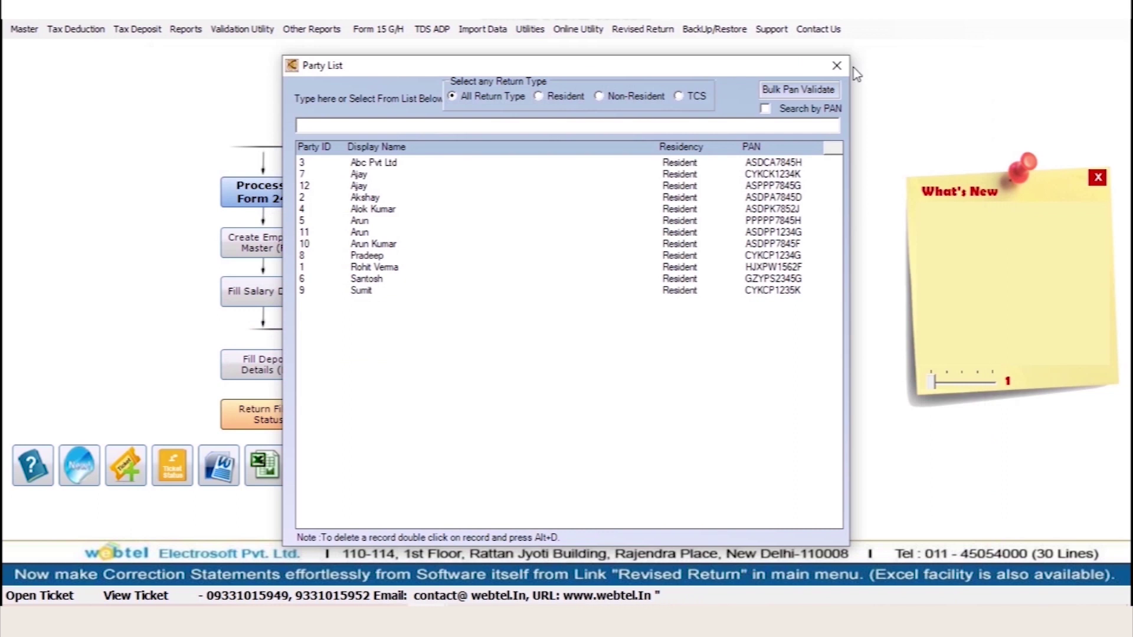
click(837, 66)
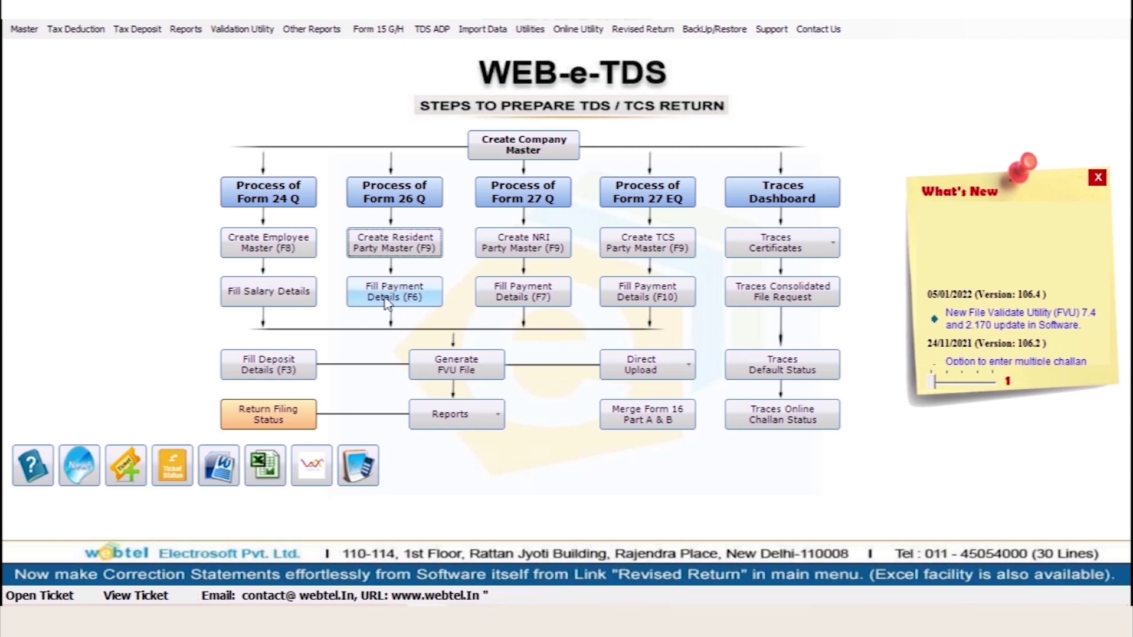
Start a new resident payment for the new party with nature INSURANCE COMMISSION
click(76, 29)
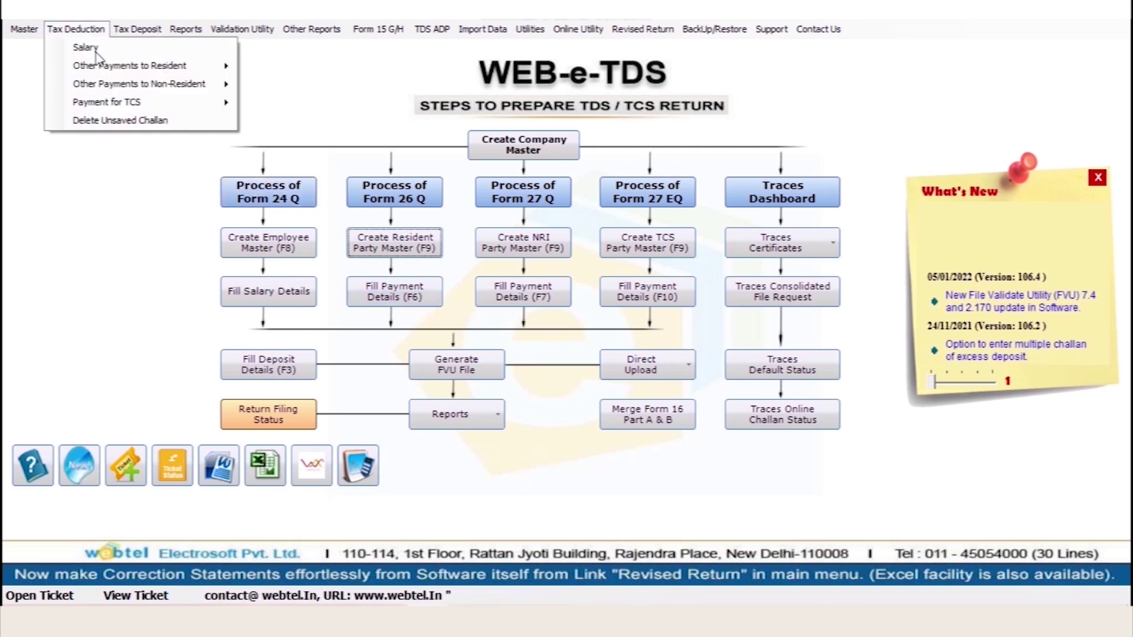
mouse_move(99, 69)
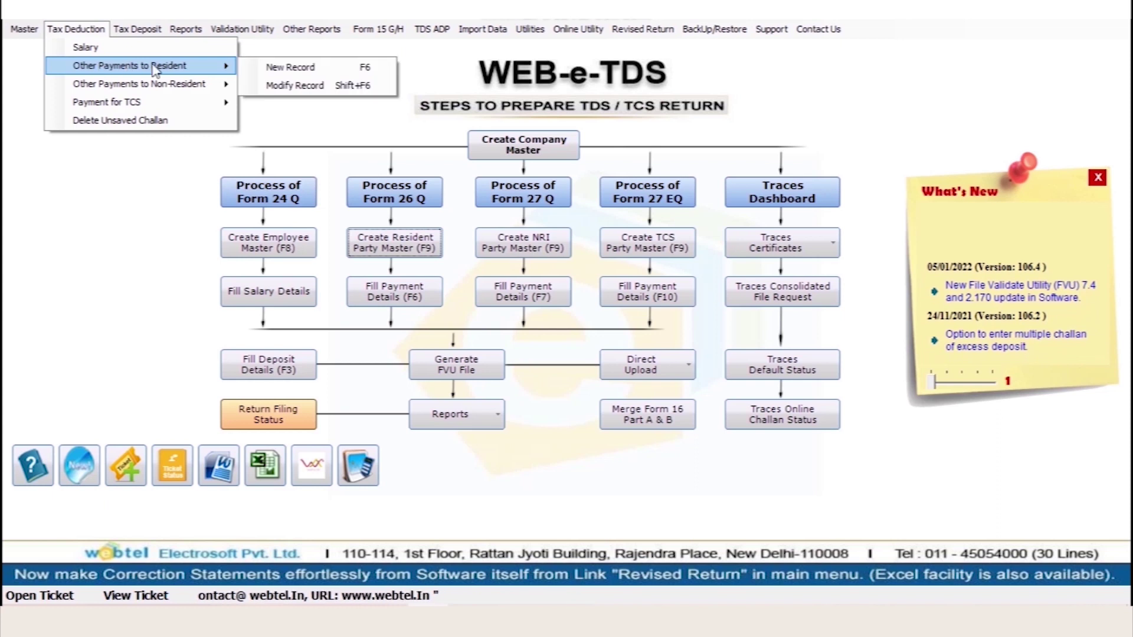
click(268, 81)
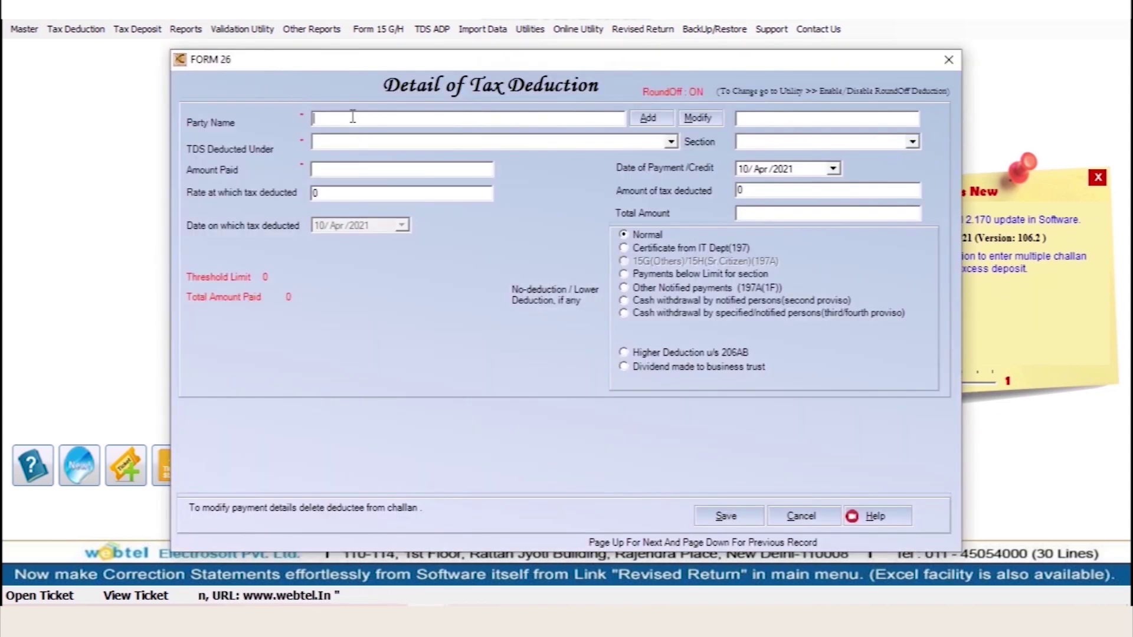
text(aj)
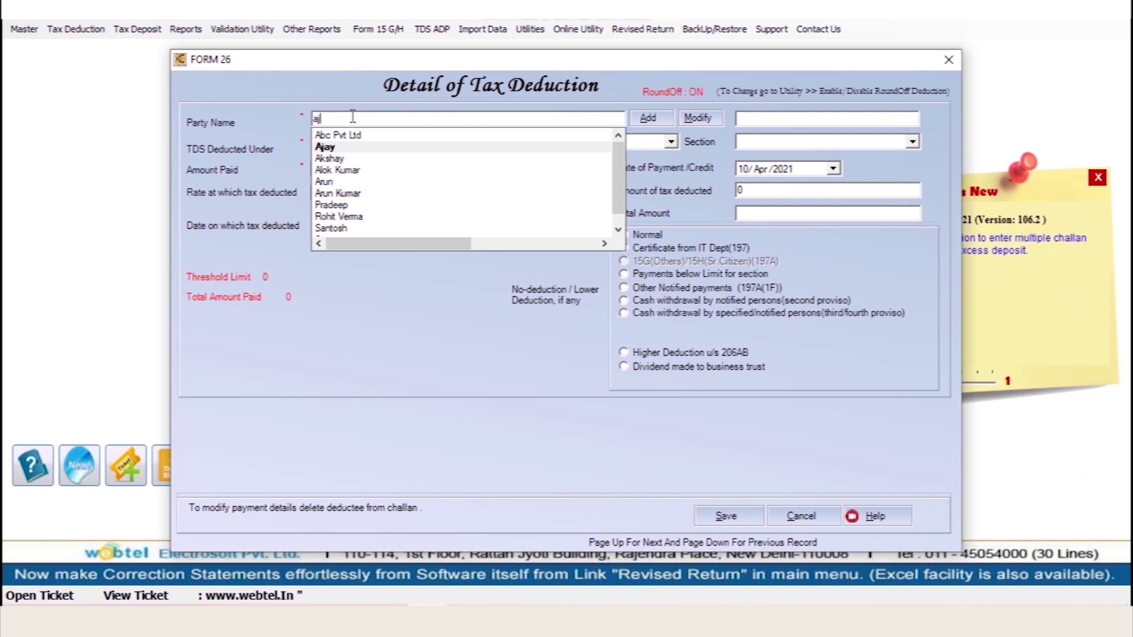
key(Return)
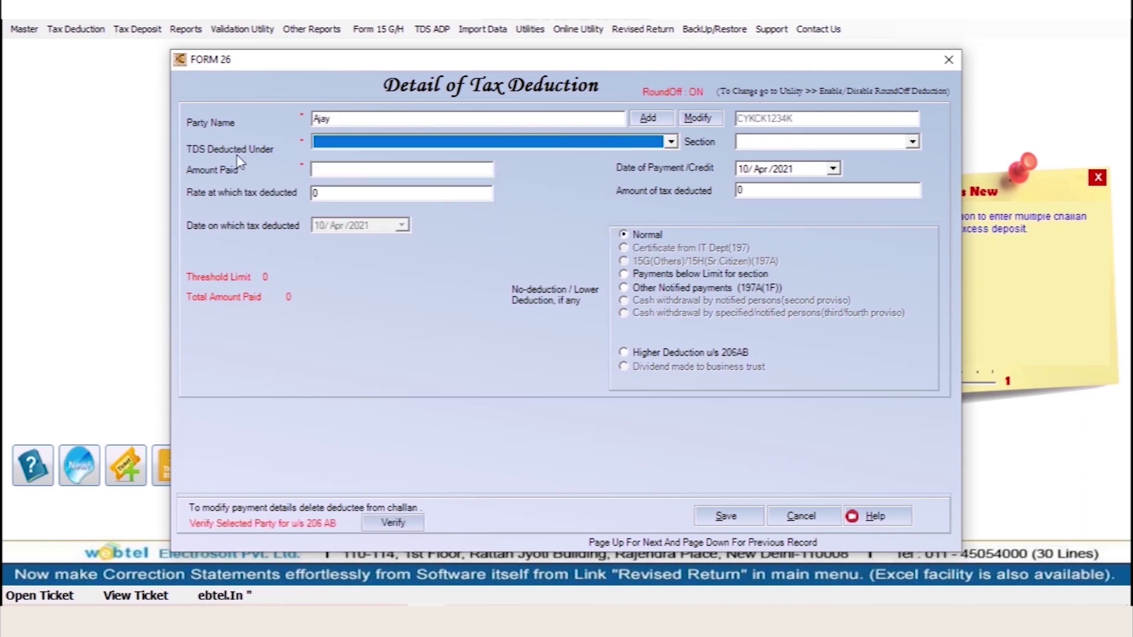
click(341, 150)
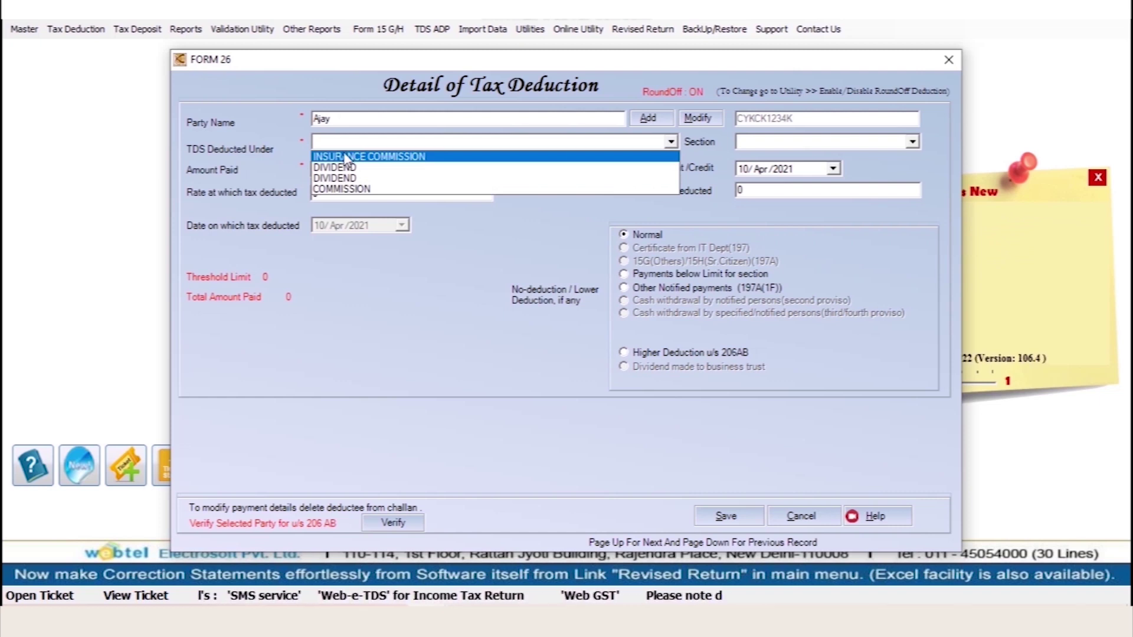
click(346, 157)
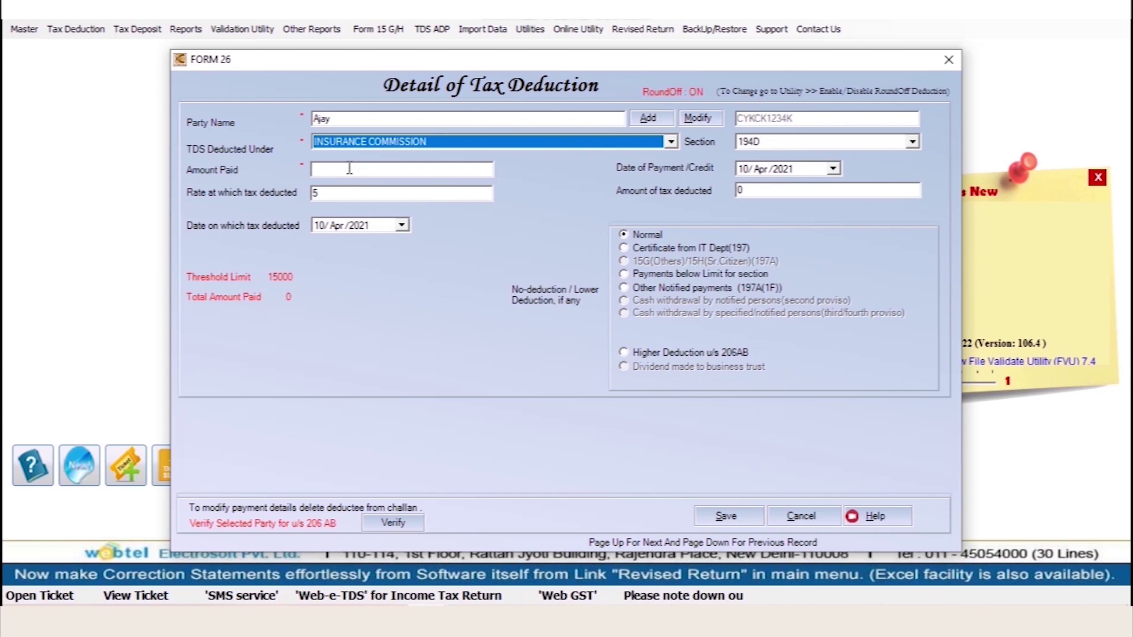
click(349, 168)
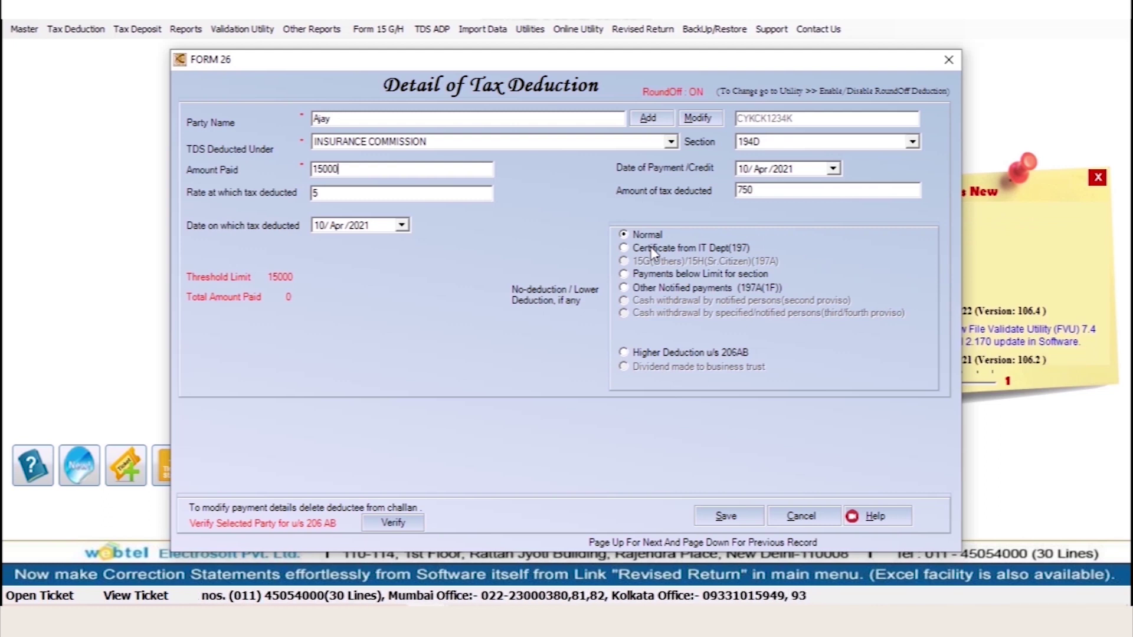
Keep Normal deduction, save the 15000 payment with 750 tax under 194D, and close the form
click(696, 251)
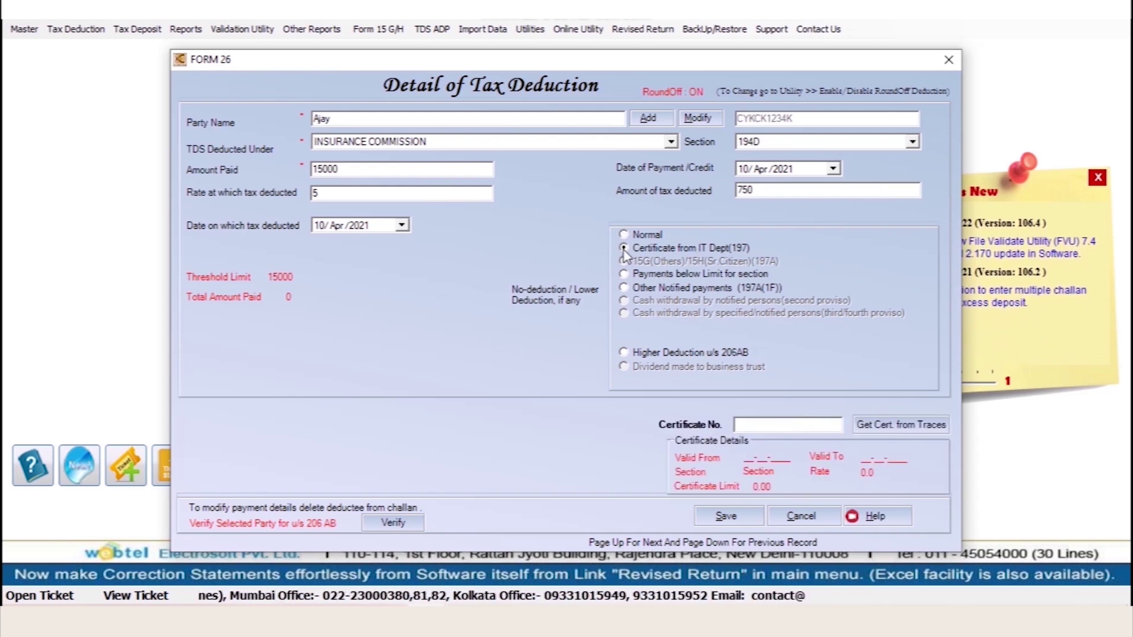
key(Up)
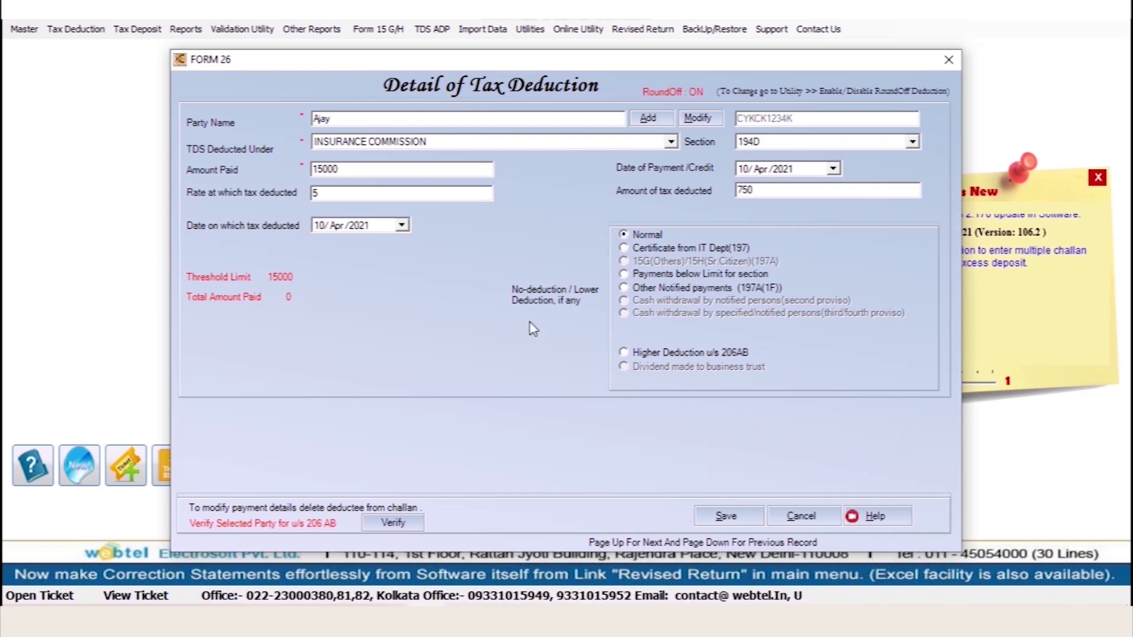
click(742, 522)
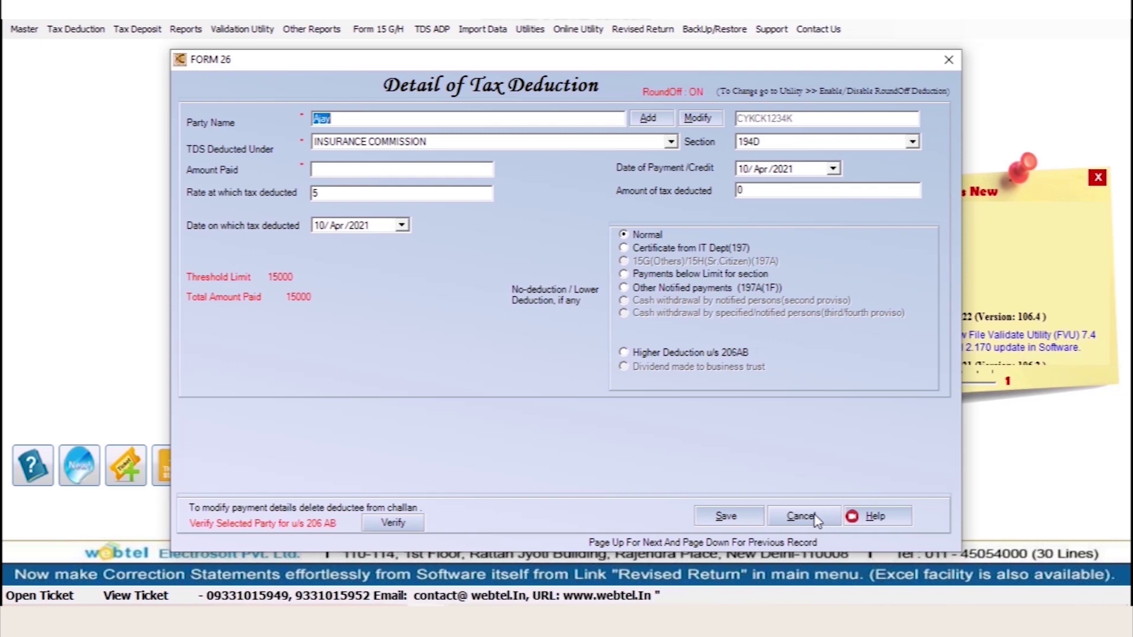
click(814, 517)
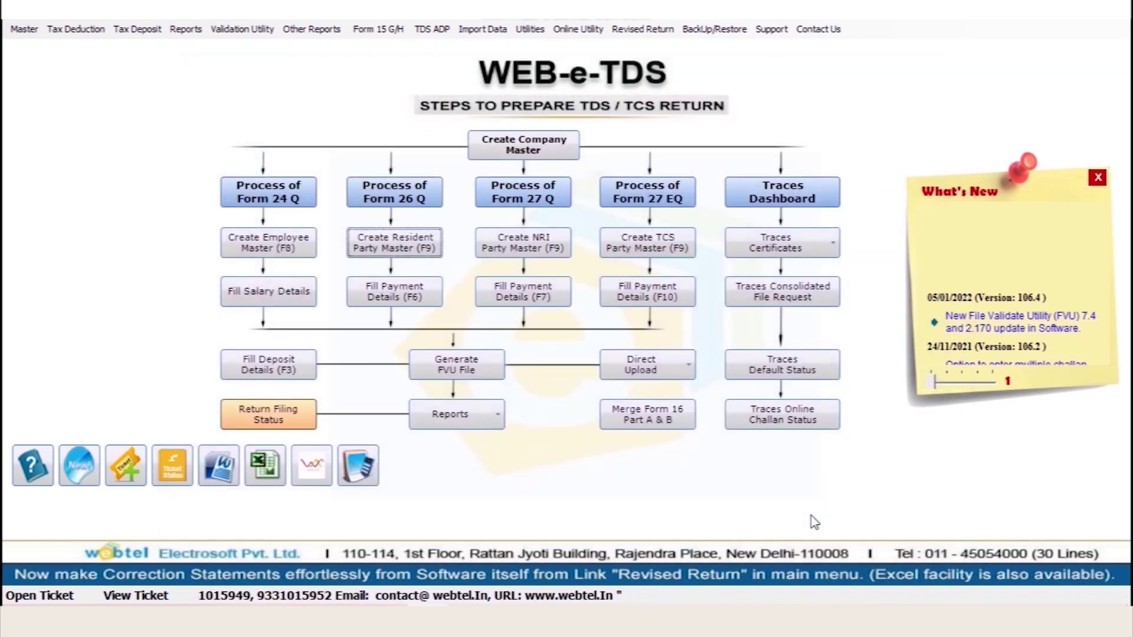
Start a new Multiple Section tax deposit with return type Form26Q and quarter Q1
click(137, 29)
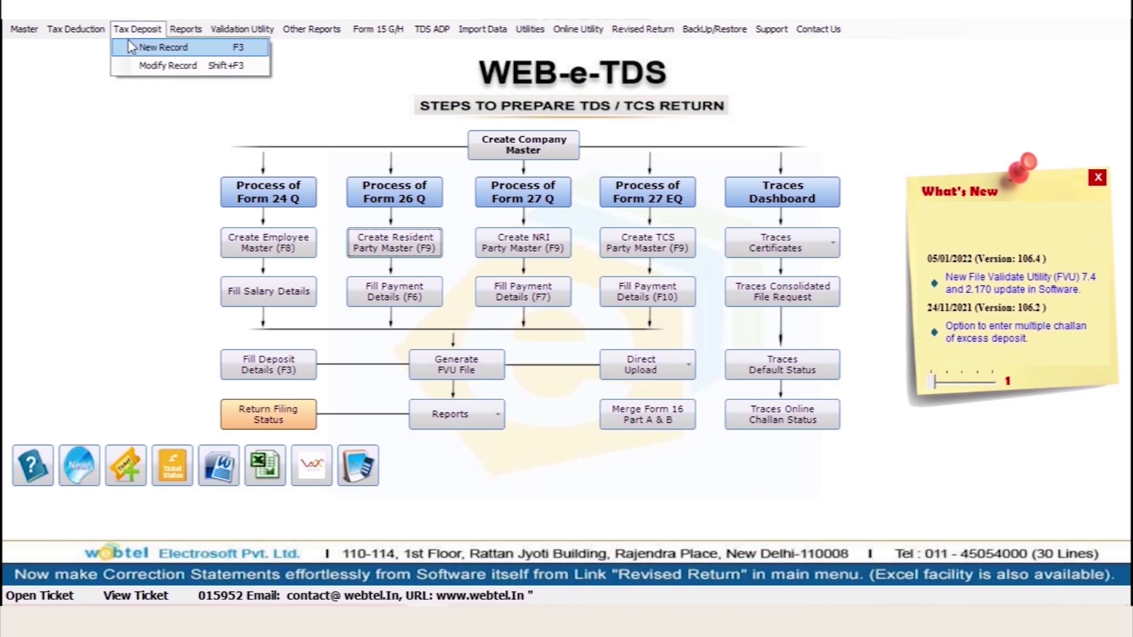
click(131, 47)
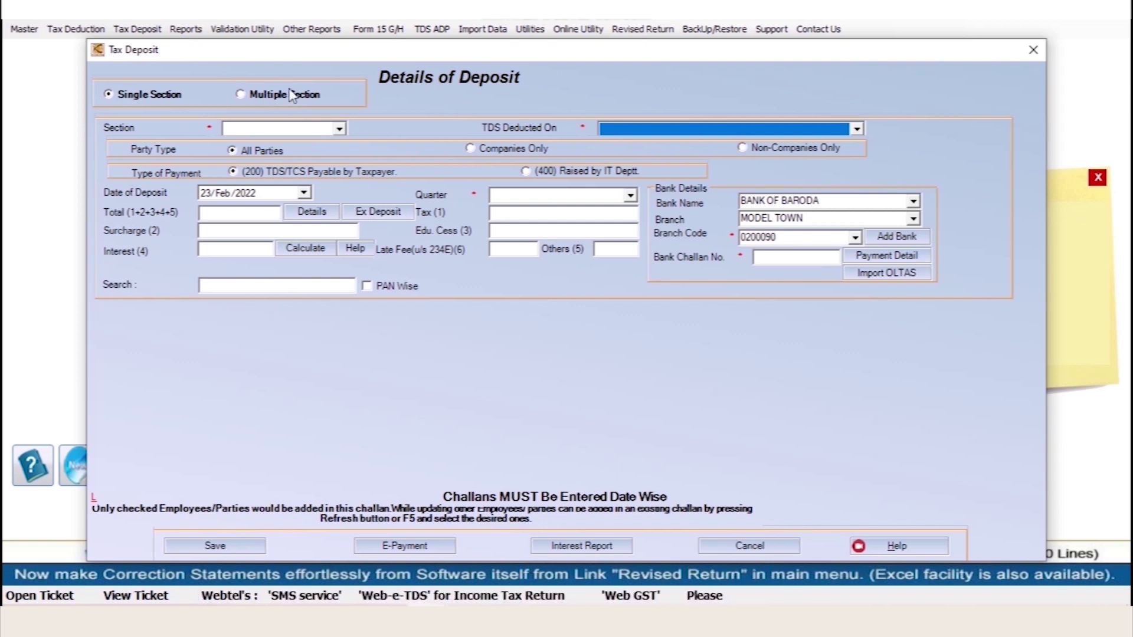
click(256, 96)
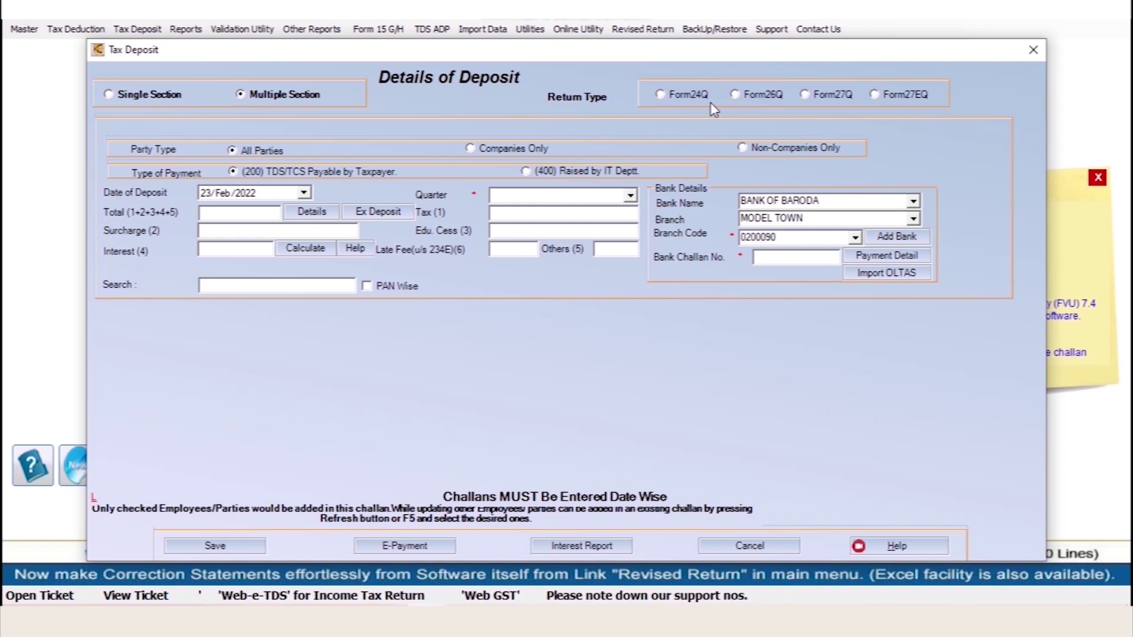
click(762, 96)
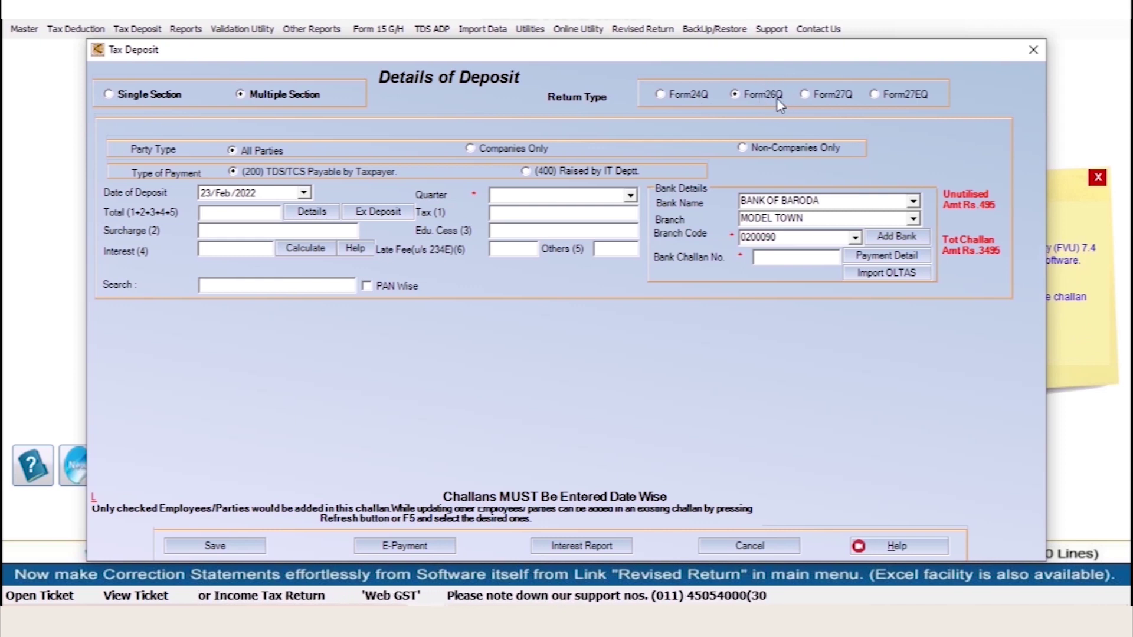
click(526, 195)
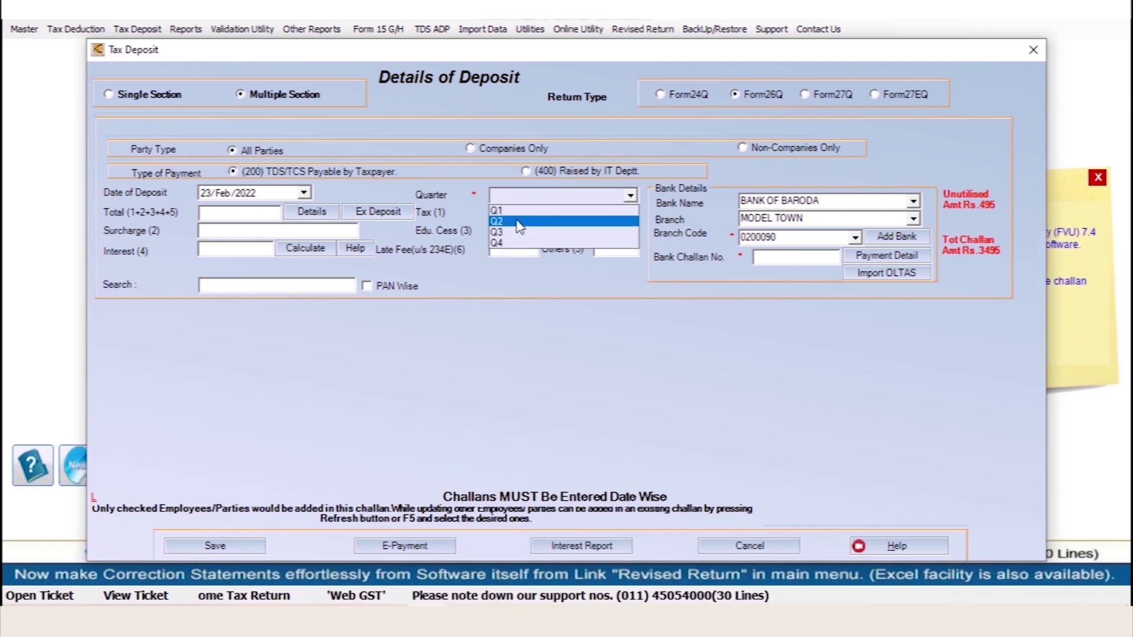
click(518, 218)
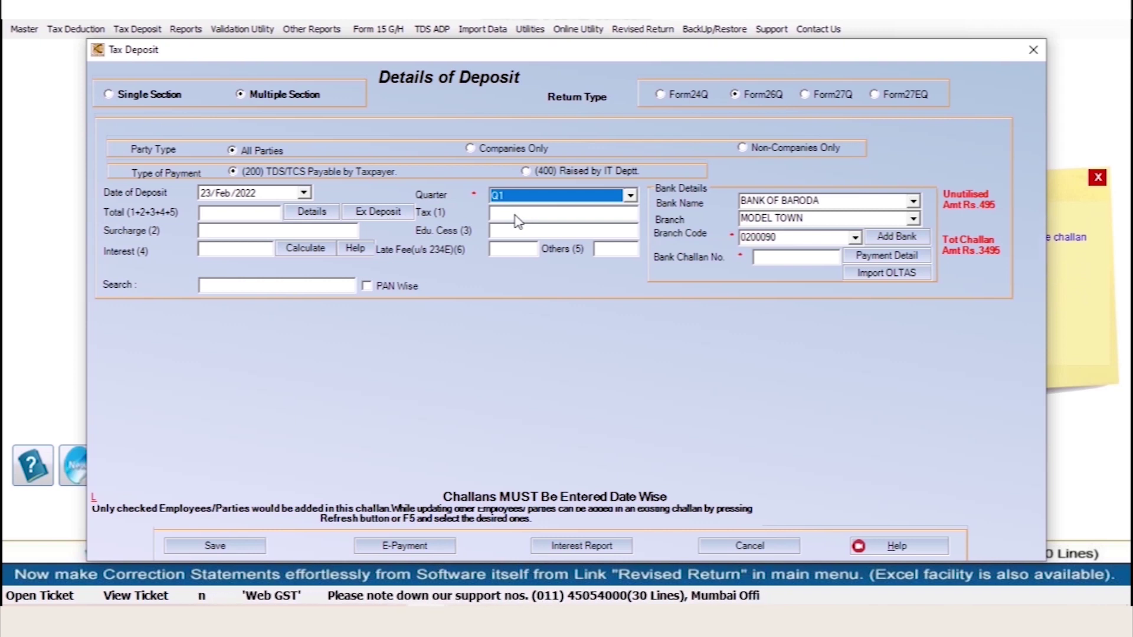
Load the 194D deduction, enter the bank challan number, and save the 750 challan without interest
click(302, 212)
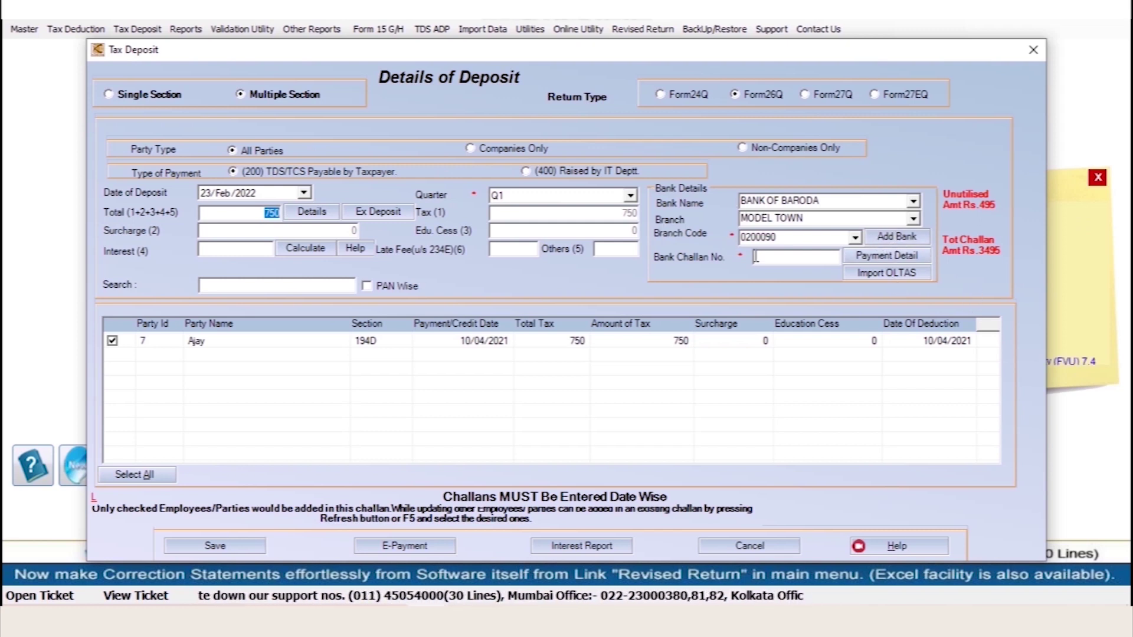
click(792, 258)
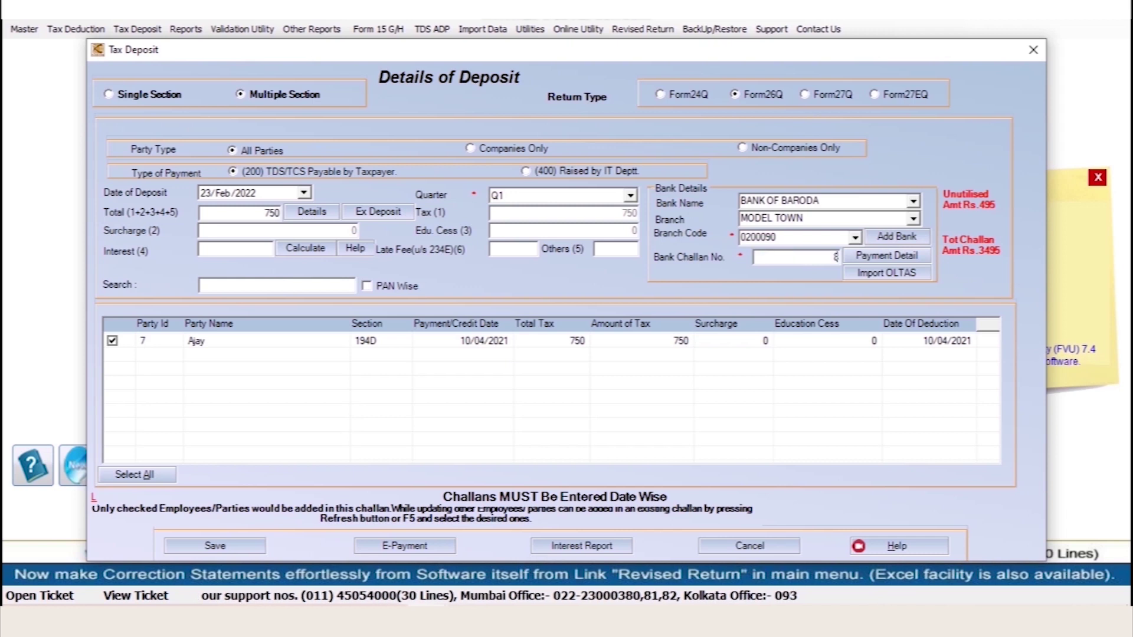
text(89566)
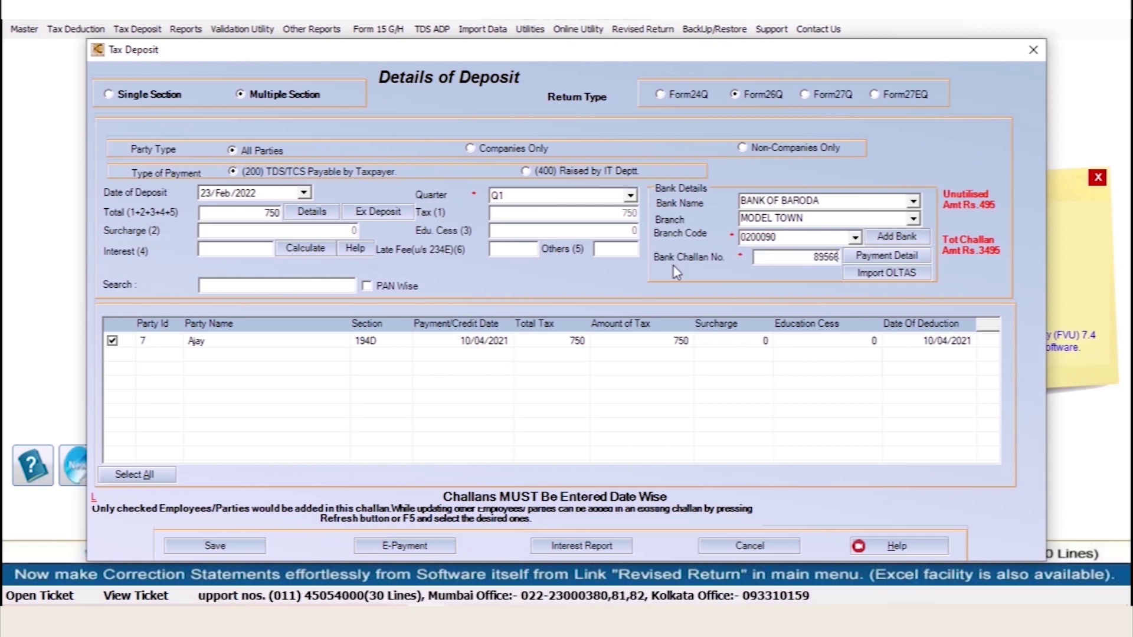
click(226, 550)
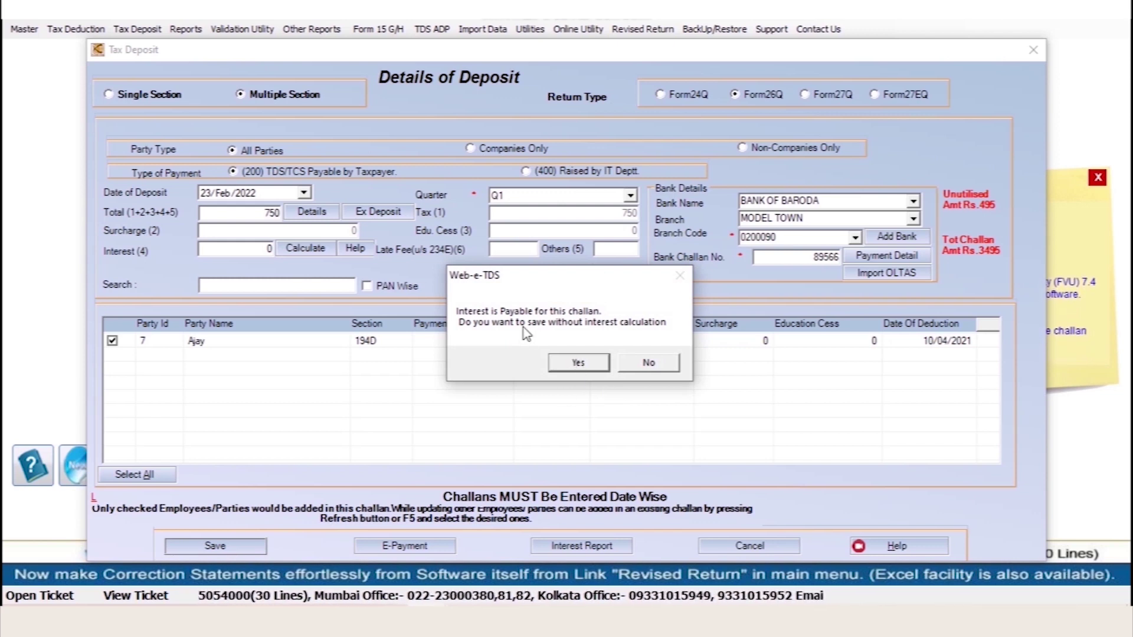
click(578, 364)
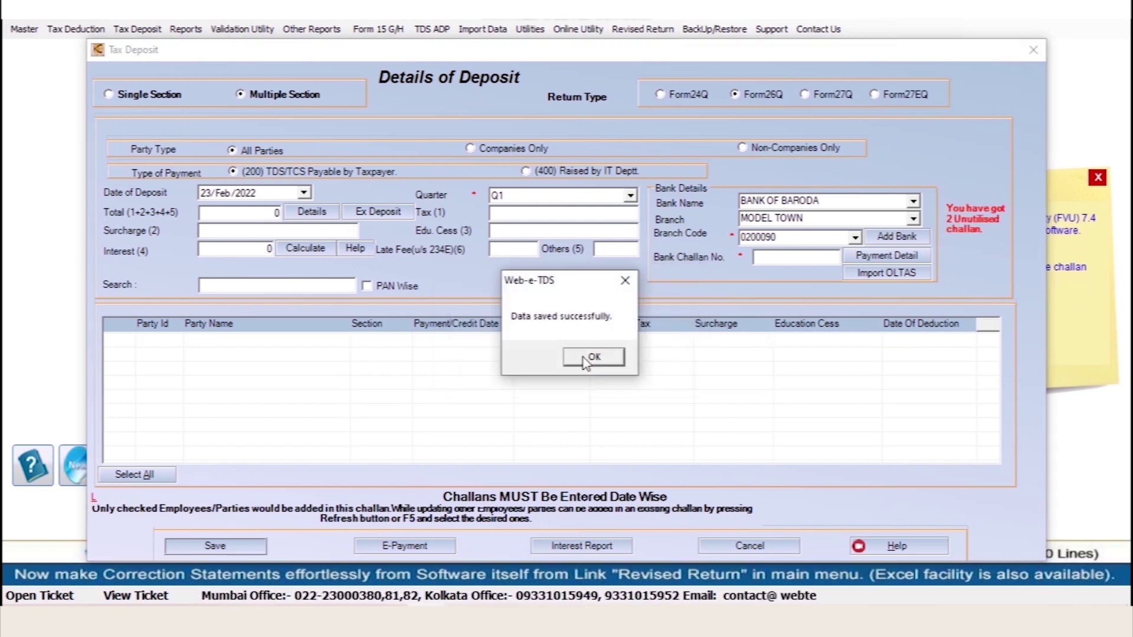
click(593, 357)
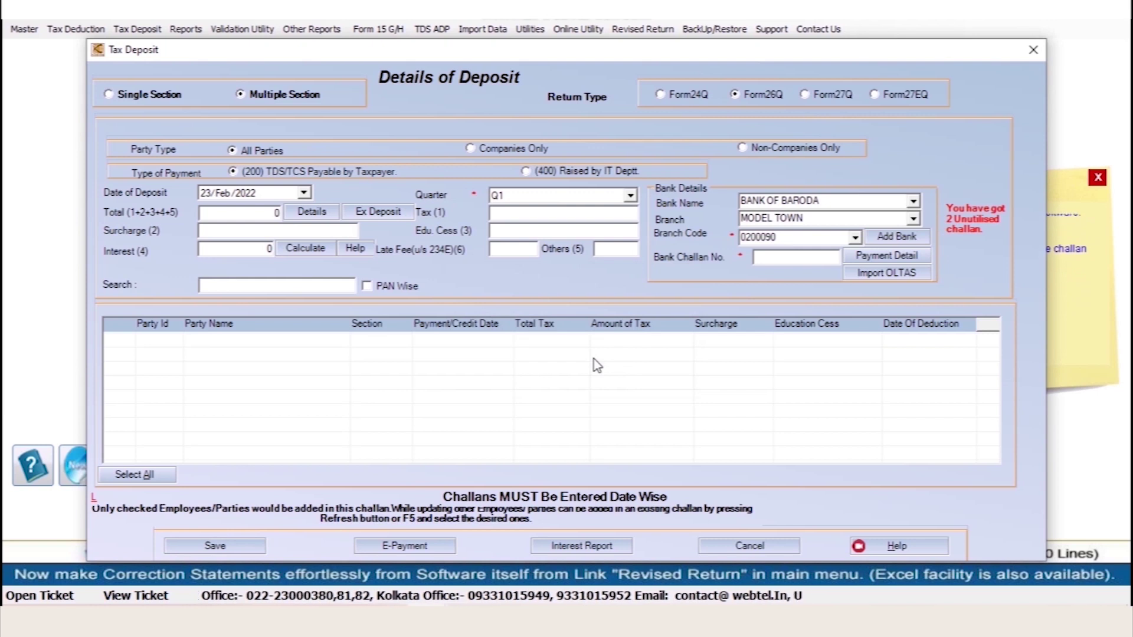
click(764, 546)
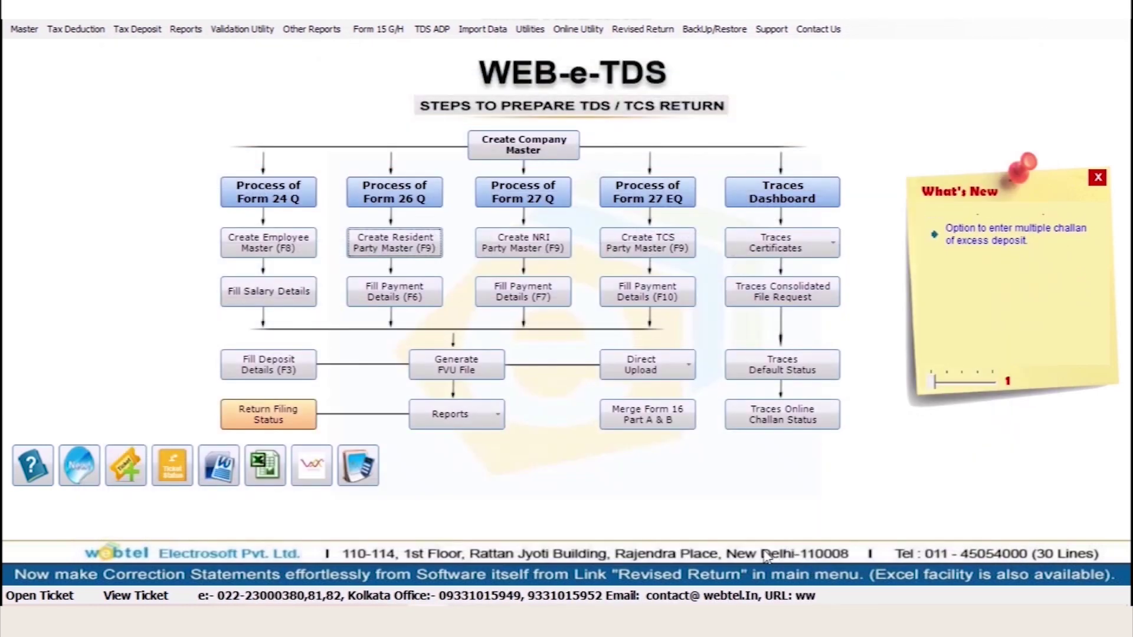
Open Quarter1 Form 26Q details, view challan-wise deductees, and start generating the return file
click(184, 33)
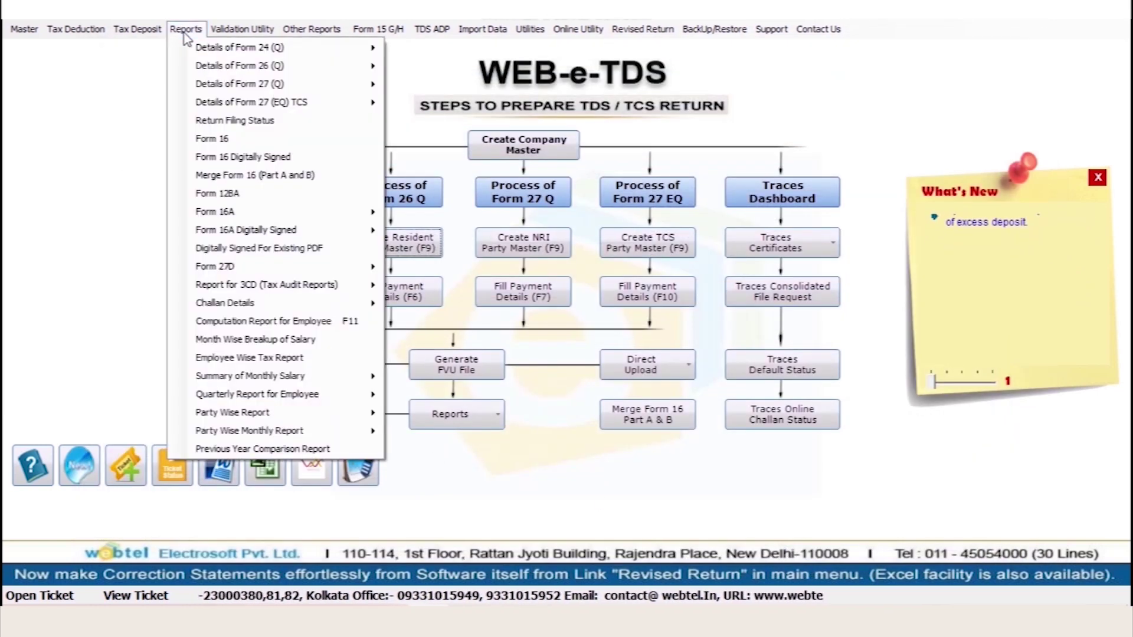
mouse_move(186, 72)
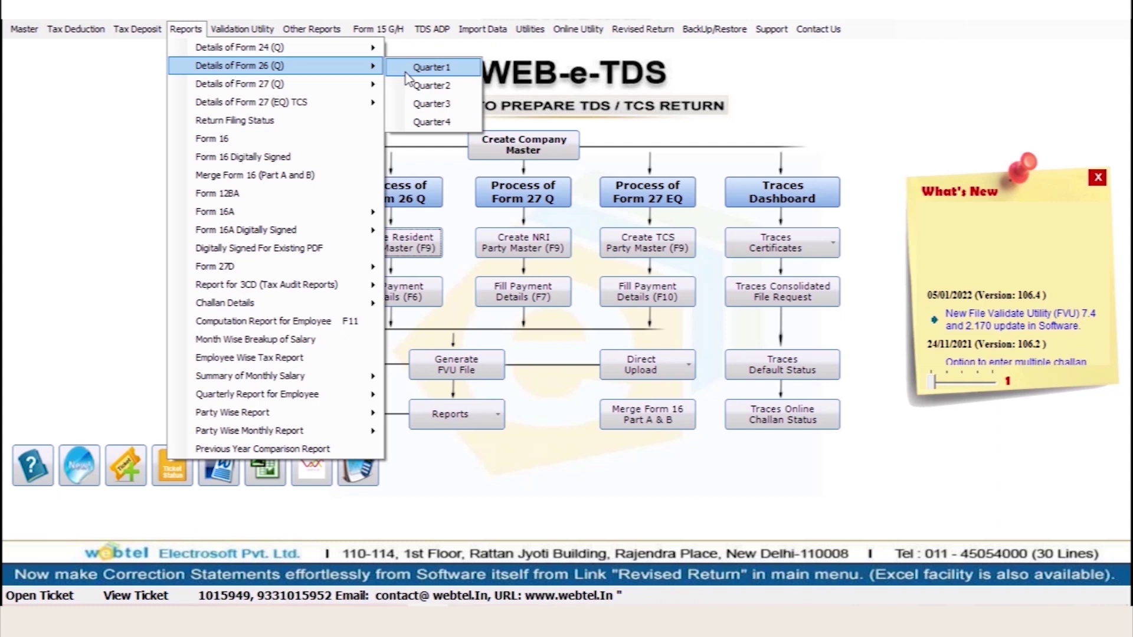
click(407, 73)
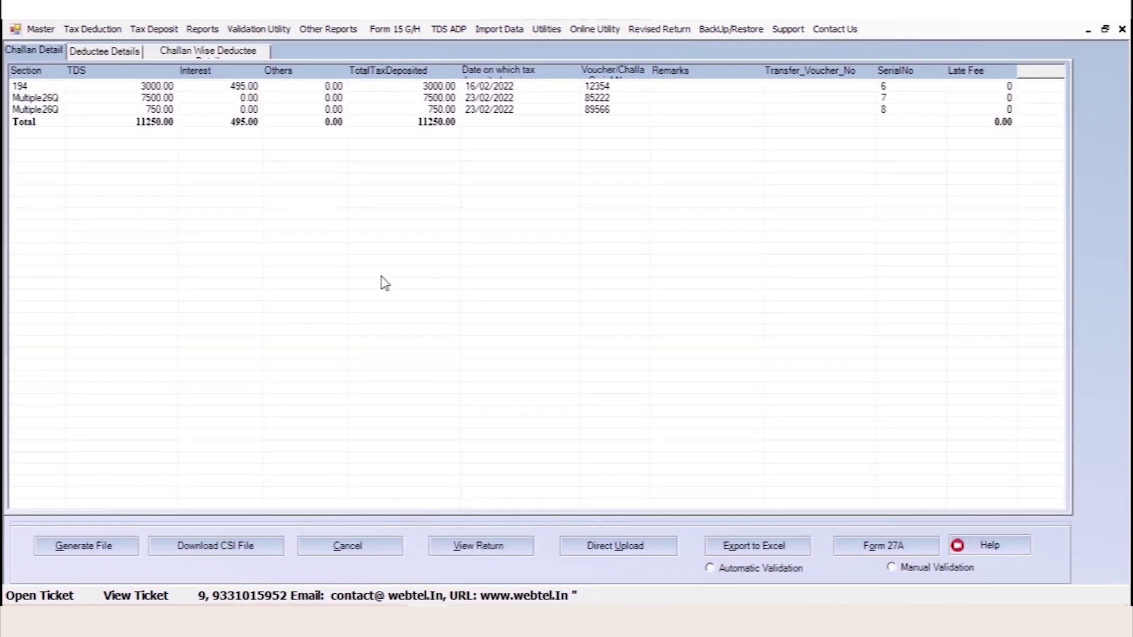
click(112, 52)
click(203, 52)
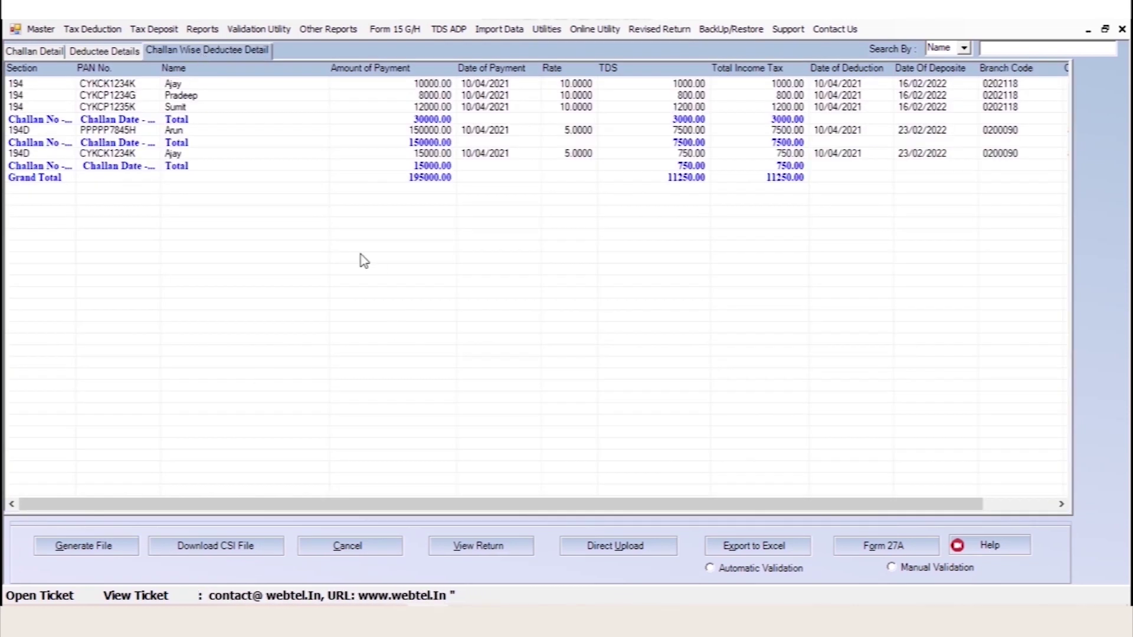
click(84, 548)
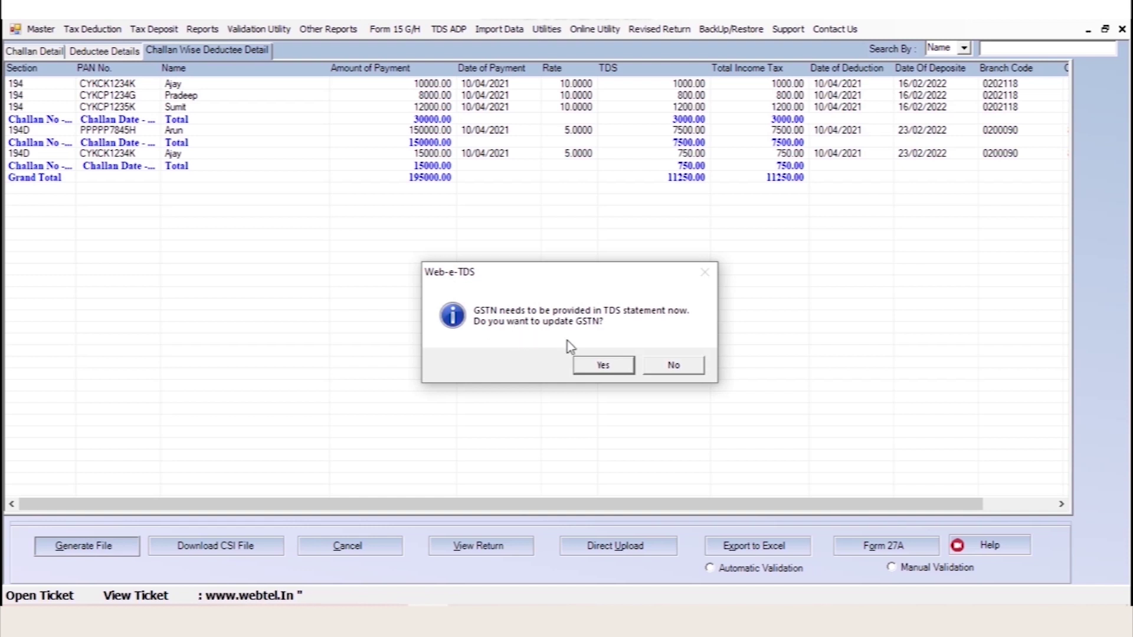
Decline the GSTN update, accept the late fee, declare no earlier filing, and accept the excess-deposit warning
click(684, 371)
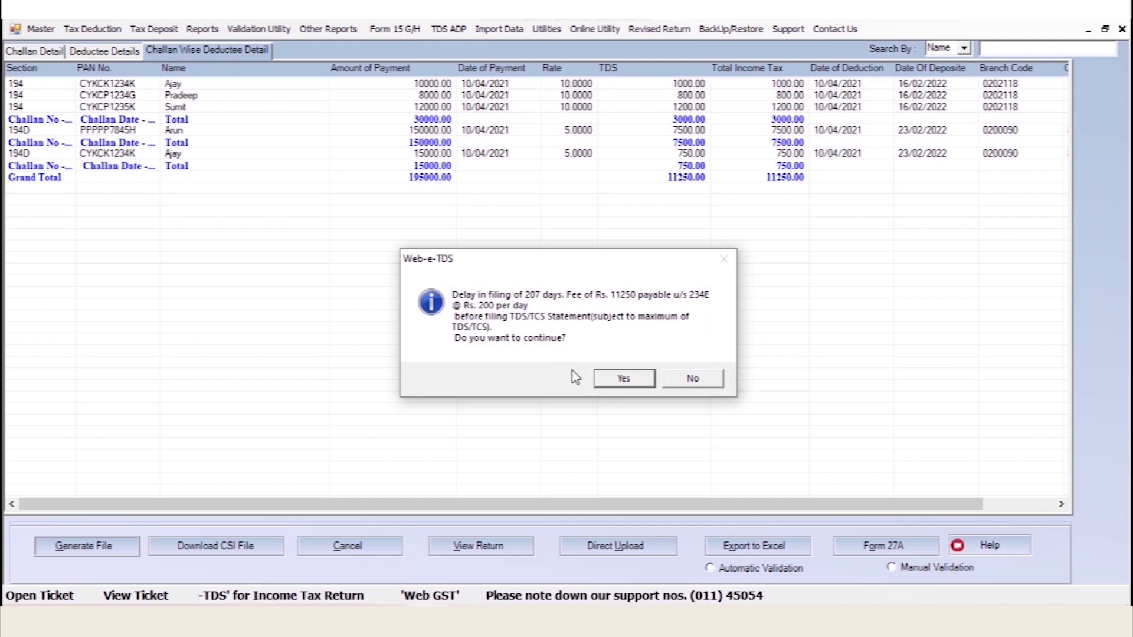
click(625, 381)
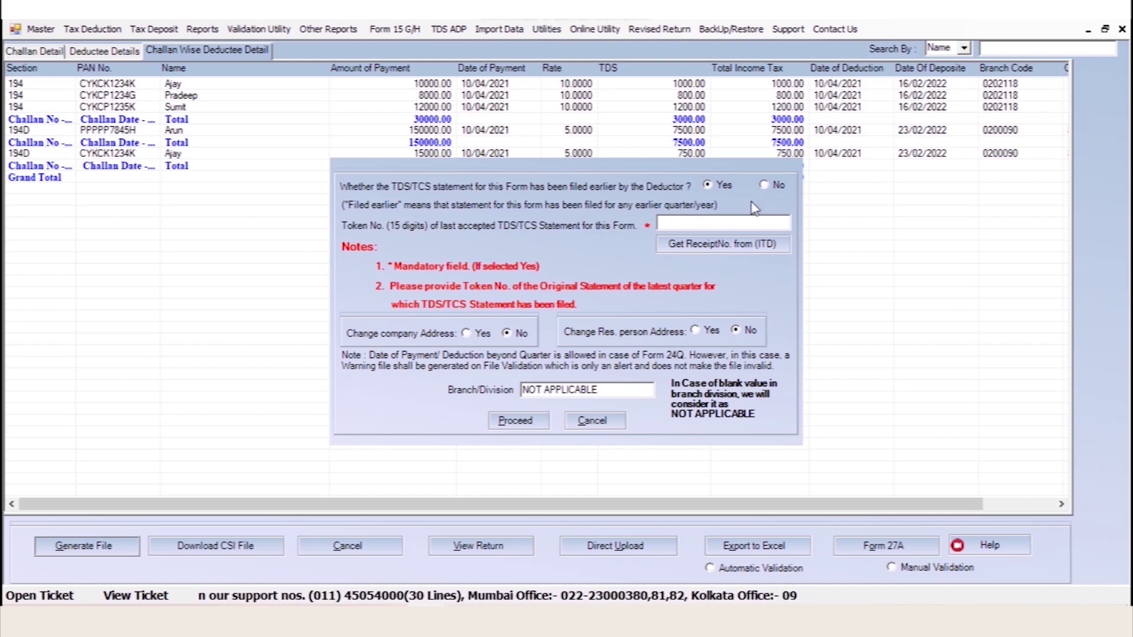
click(765, 186)
click(516, 425)
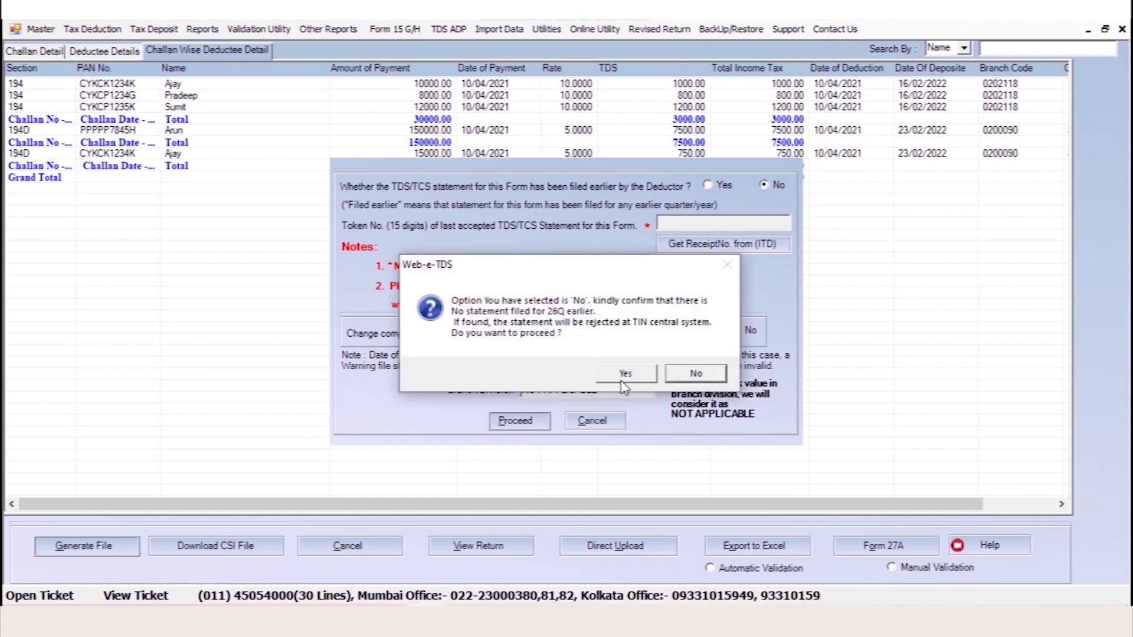
click(626, 373)
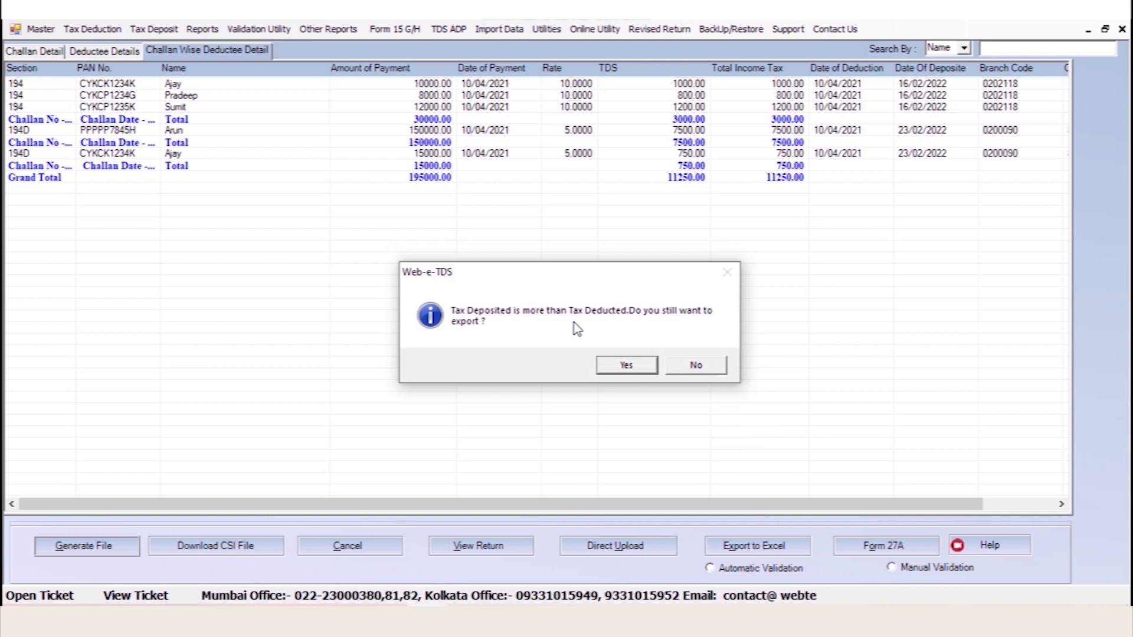
click(626, 366)
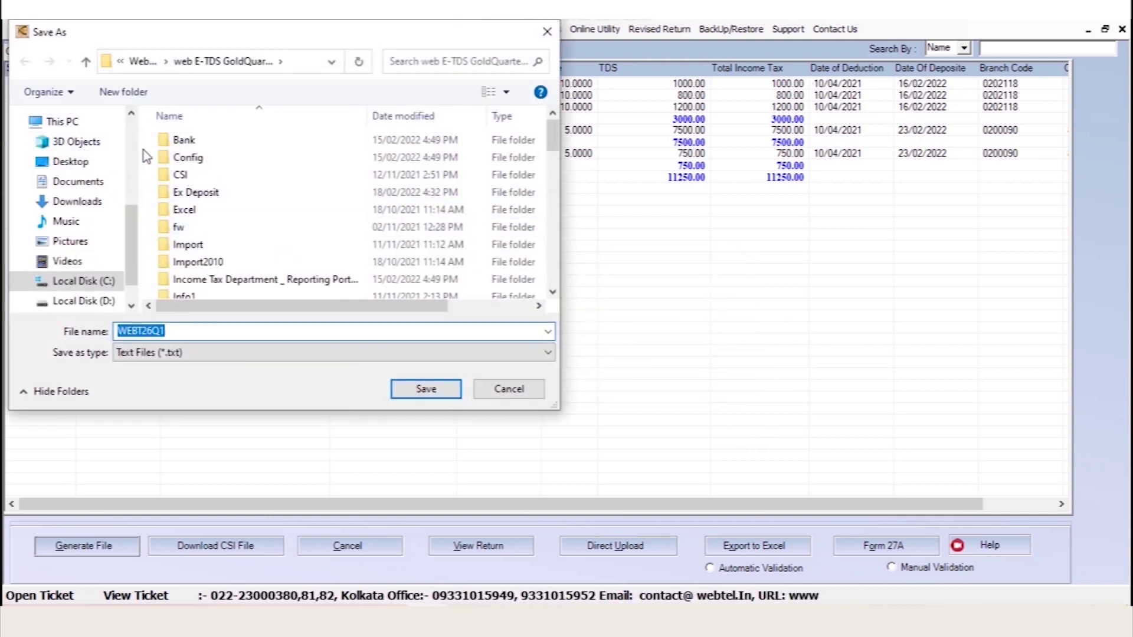
Create a '26q' folder on the Desktop and save the WEBT26Q1 return file inside it
click(119, 60)
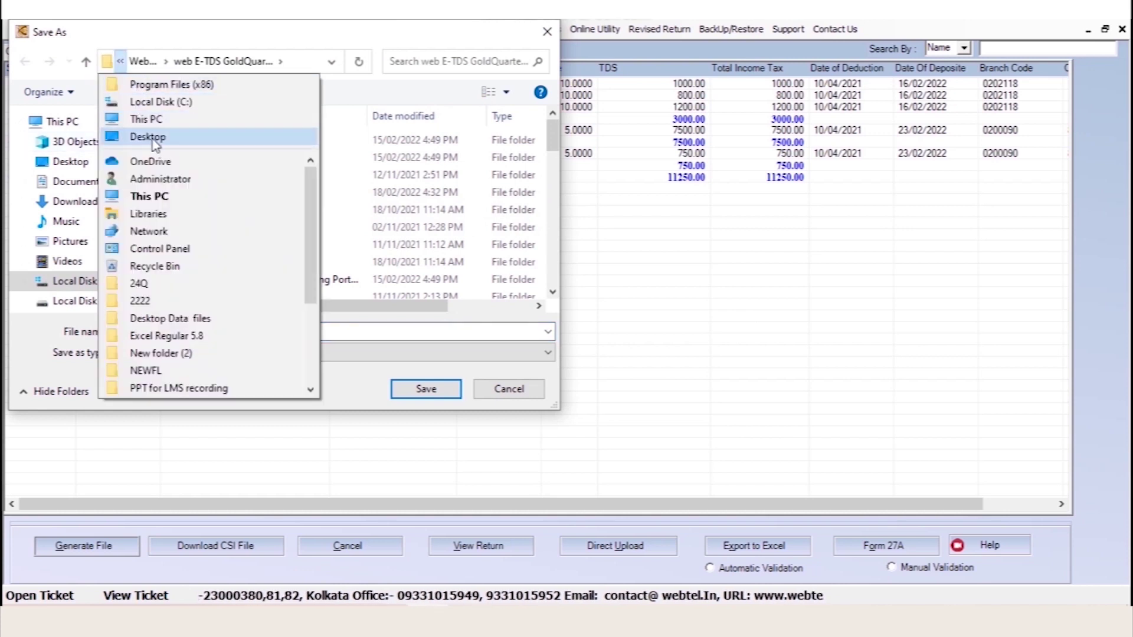
click(146, 136)
click(141, 97)
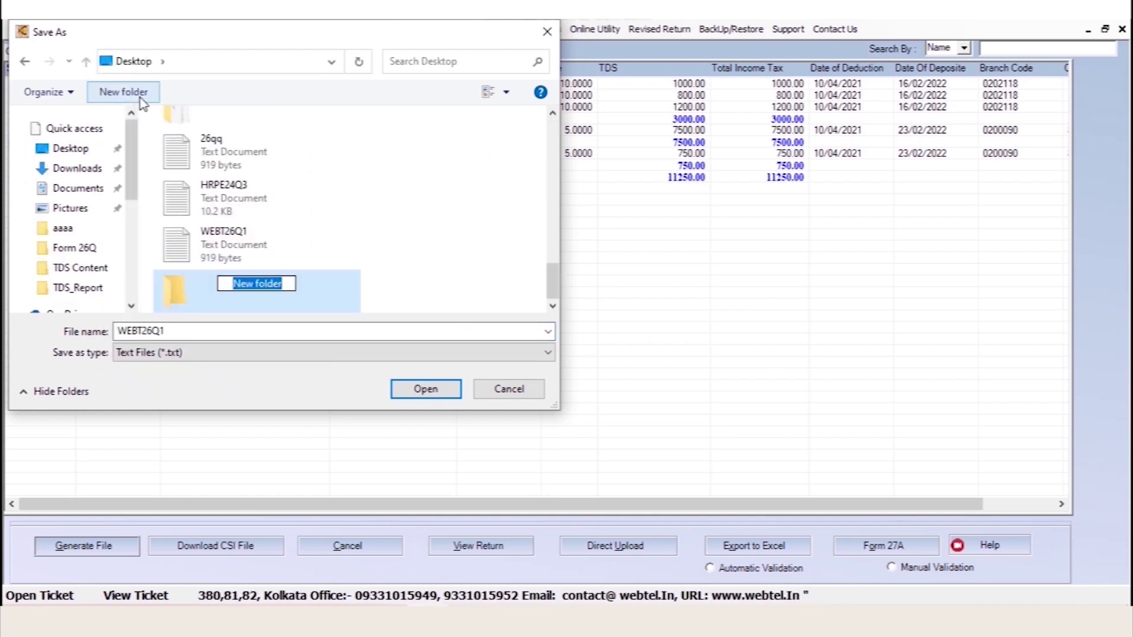
text(26q)
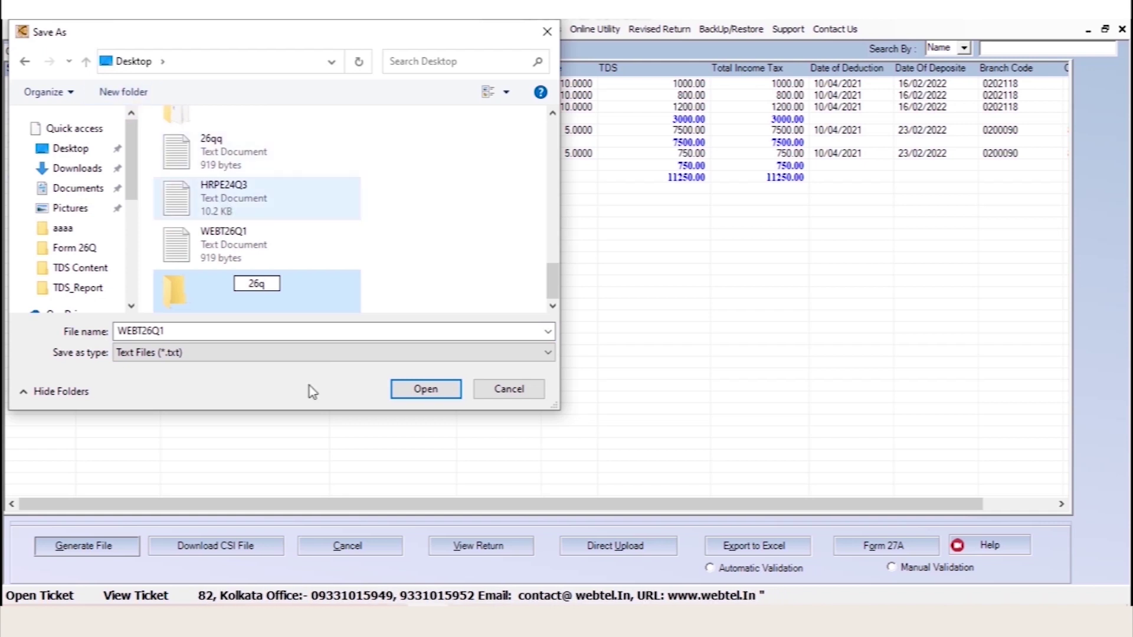
click(438, 399)
click(431, 392)
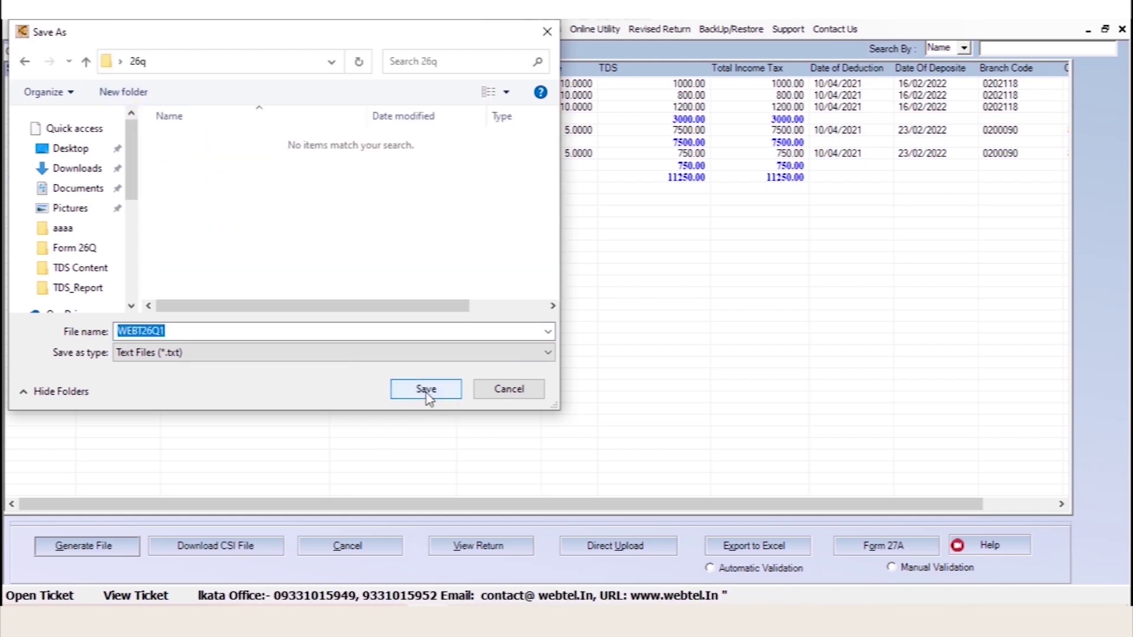
click(431, 391)
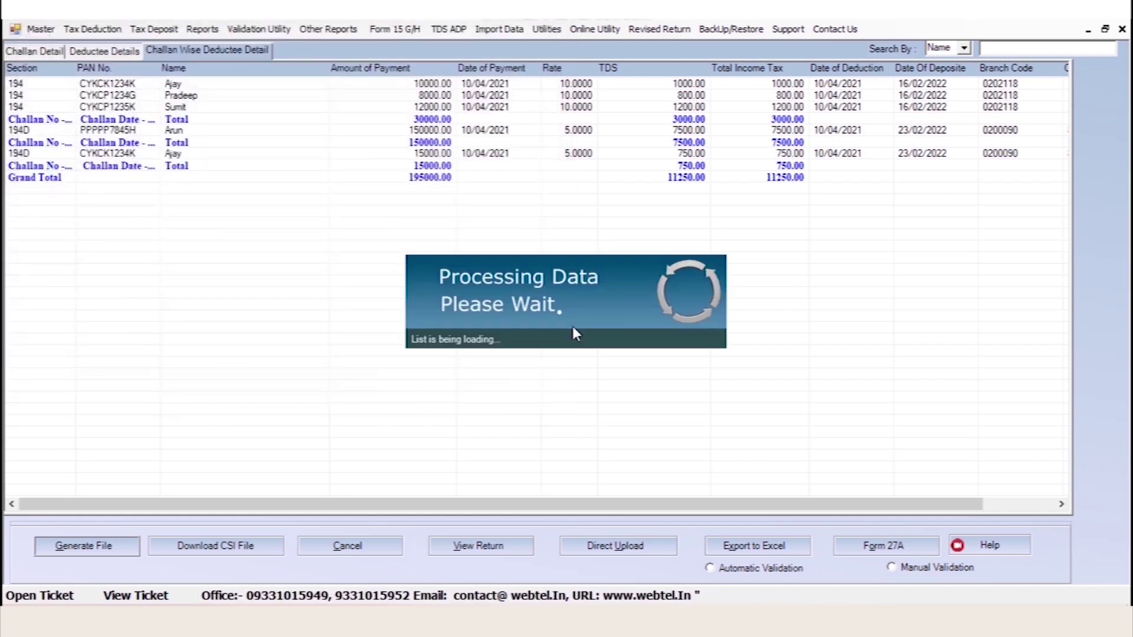
Enter the captcha code and request the challan CSI file download up to 23/02/2022
click(683, 334)
text(3)
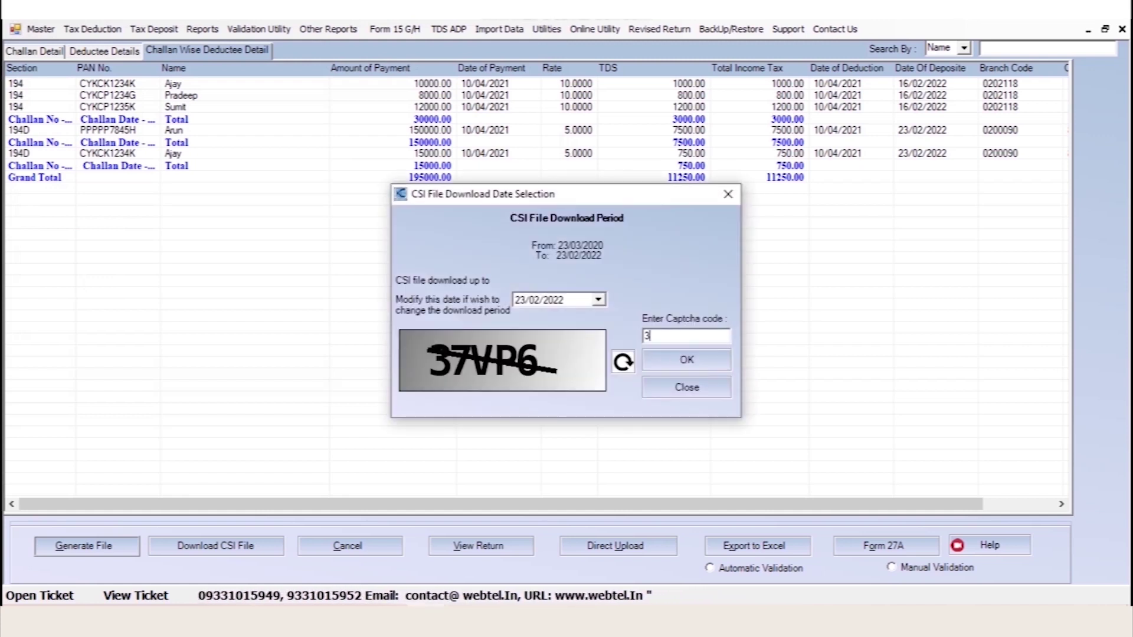
text(7)
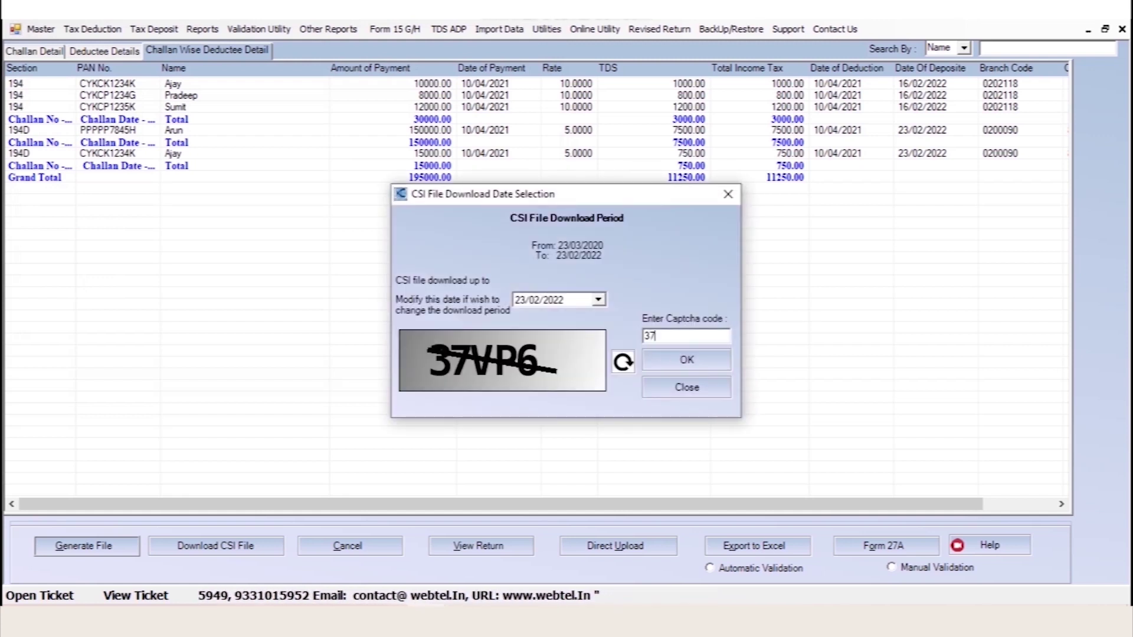
text(VP)
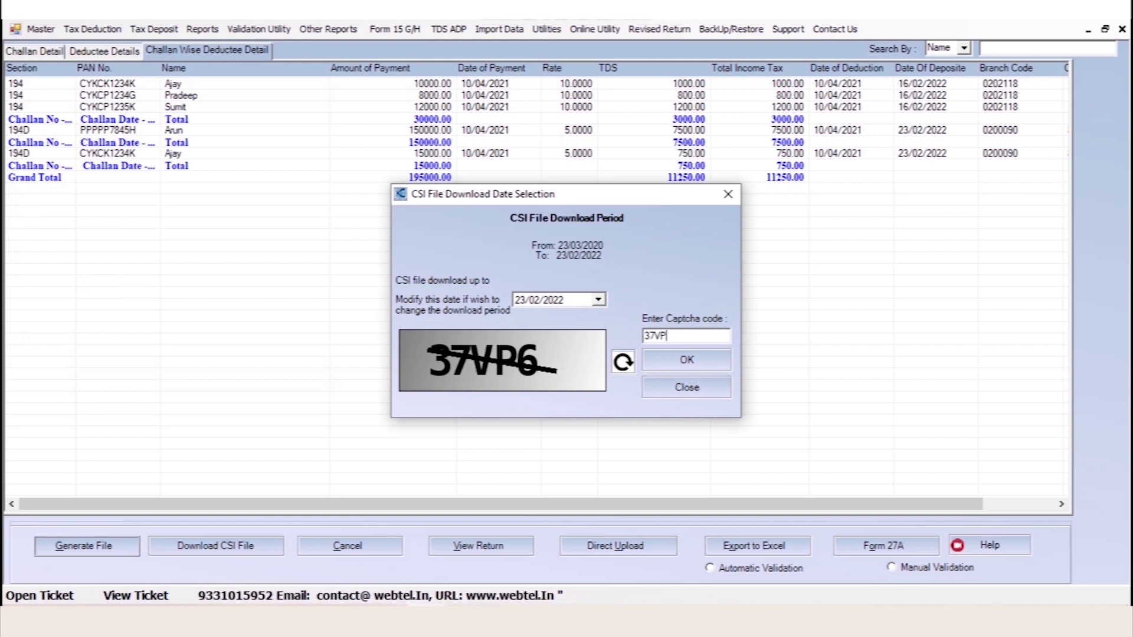
text(6)
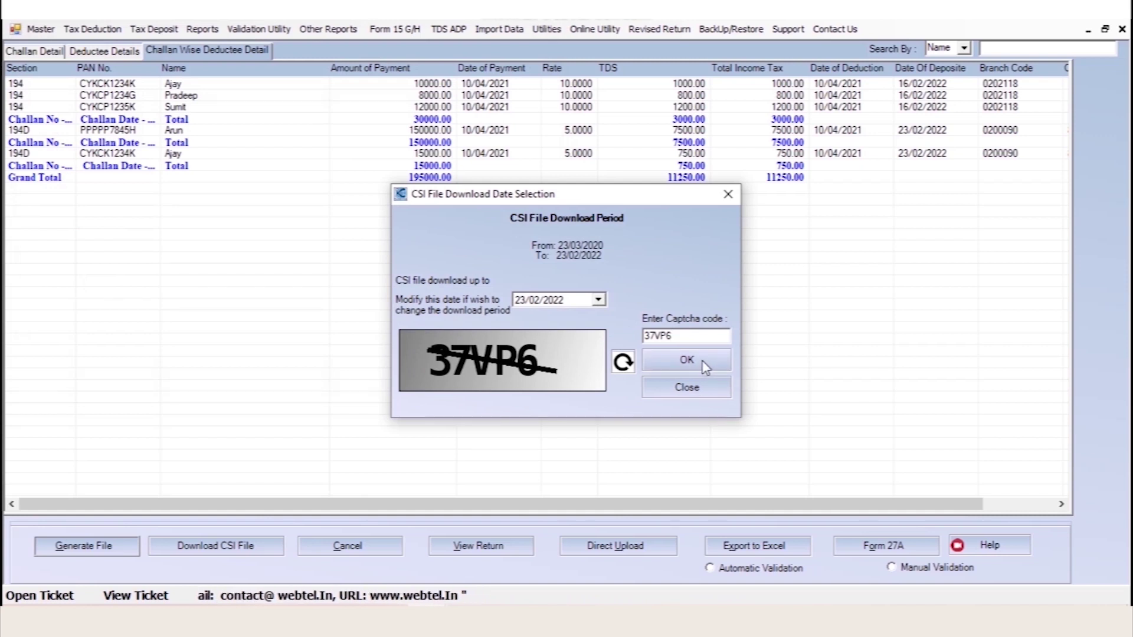
click(706, 366)
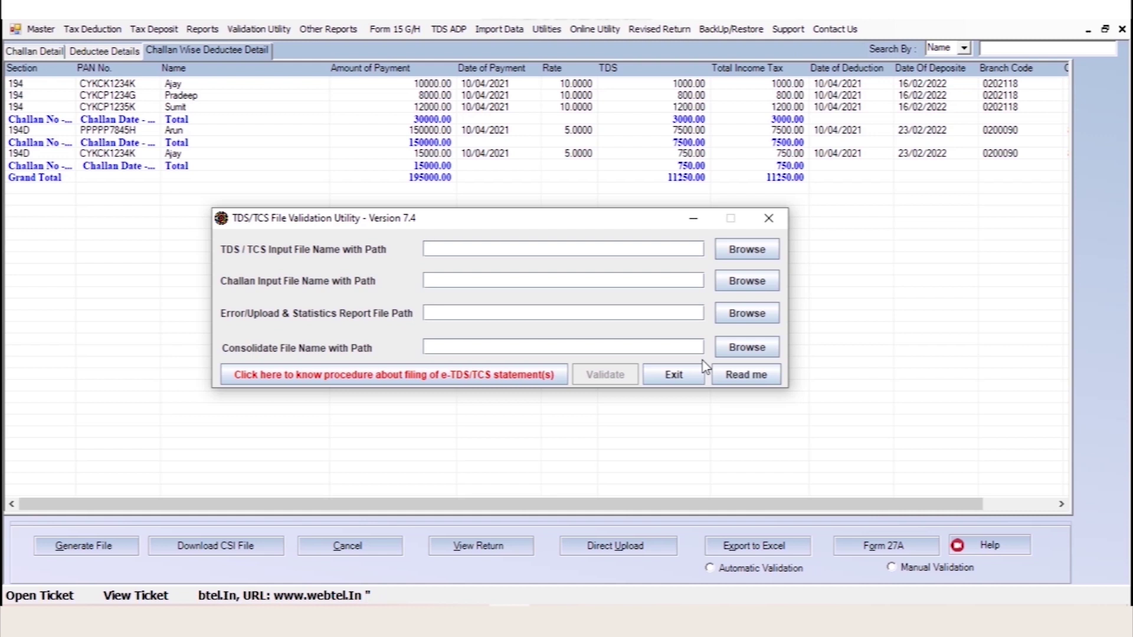
Validate webt26q1.txt against tdscsi.csi in FVU, with reports going to the Desktop 26q folder
text(:\users\administrator\desktop\26q\webt26q1.txt)
key(Tab)
key(Tab)
text(c:\users\administrator\des)
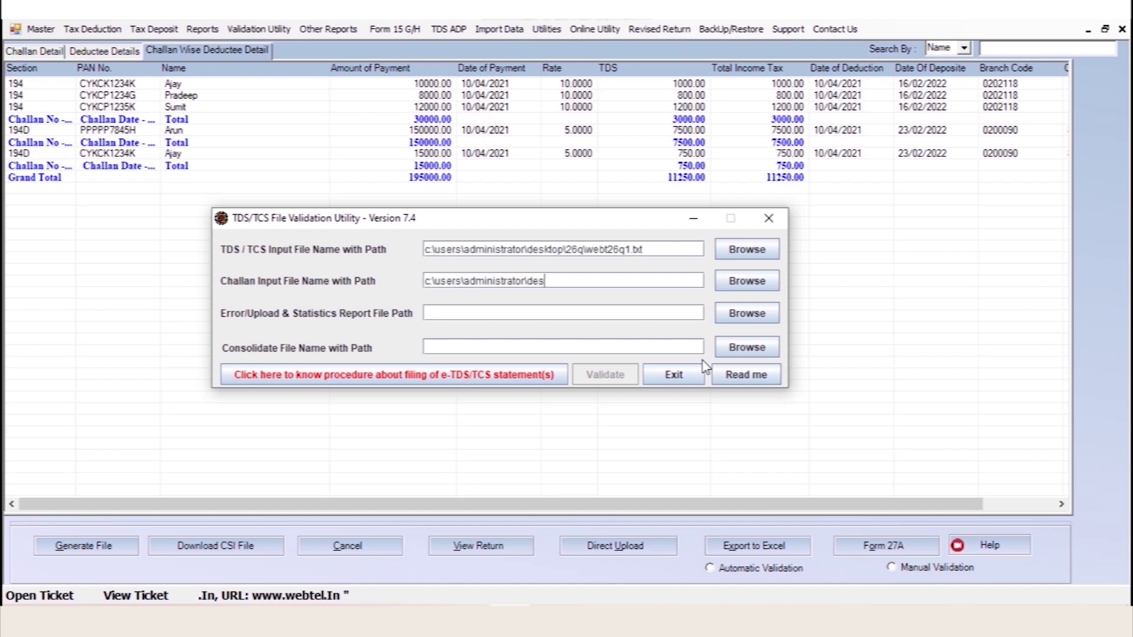
text(ktop\26q\tdscsi.csi)
key(Tab)
key(Tab)
text(c:\users\administrator\desk)
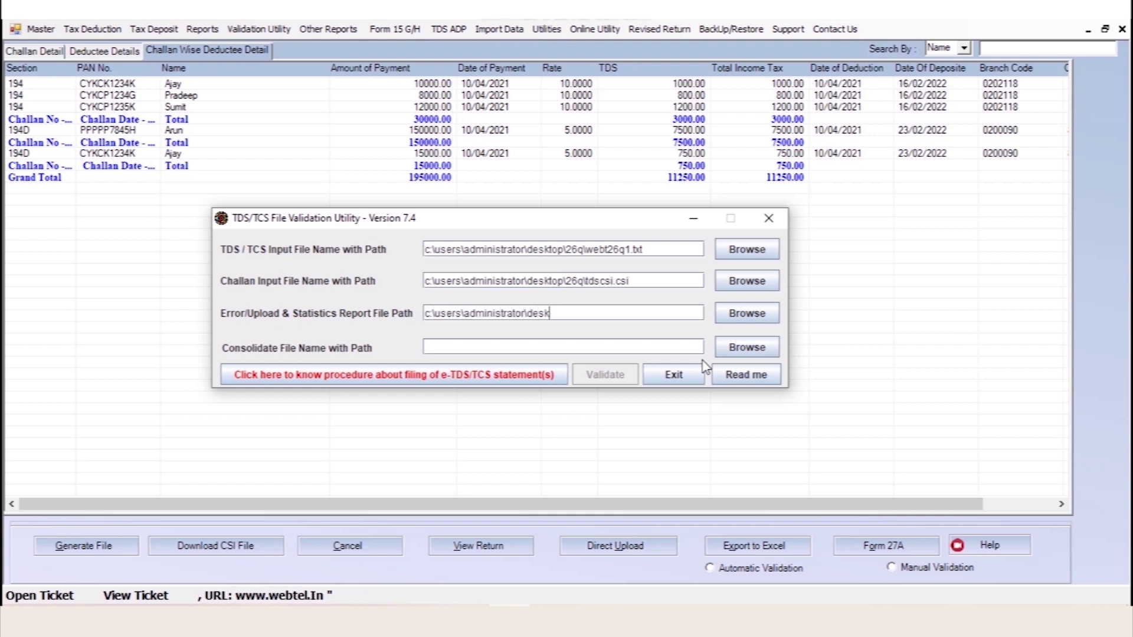
text(top\26q)
key(Tab)
key(Return)
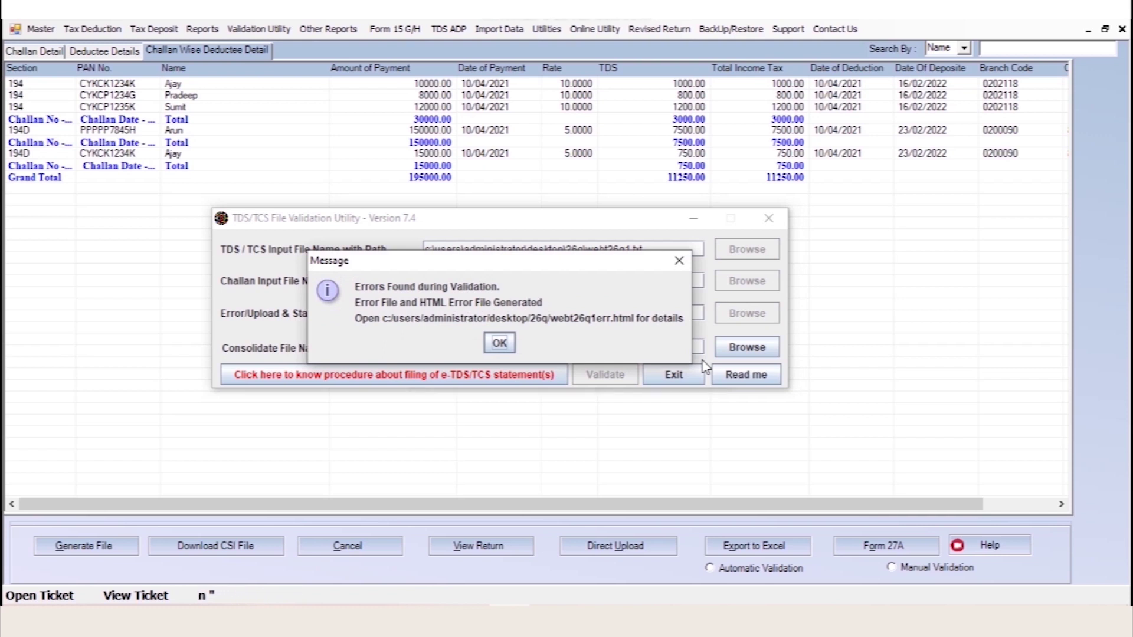
Dismiss the validation error and success messages to reach the generated files in 26q
drag(410, 269, 396, 291)
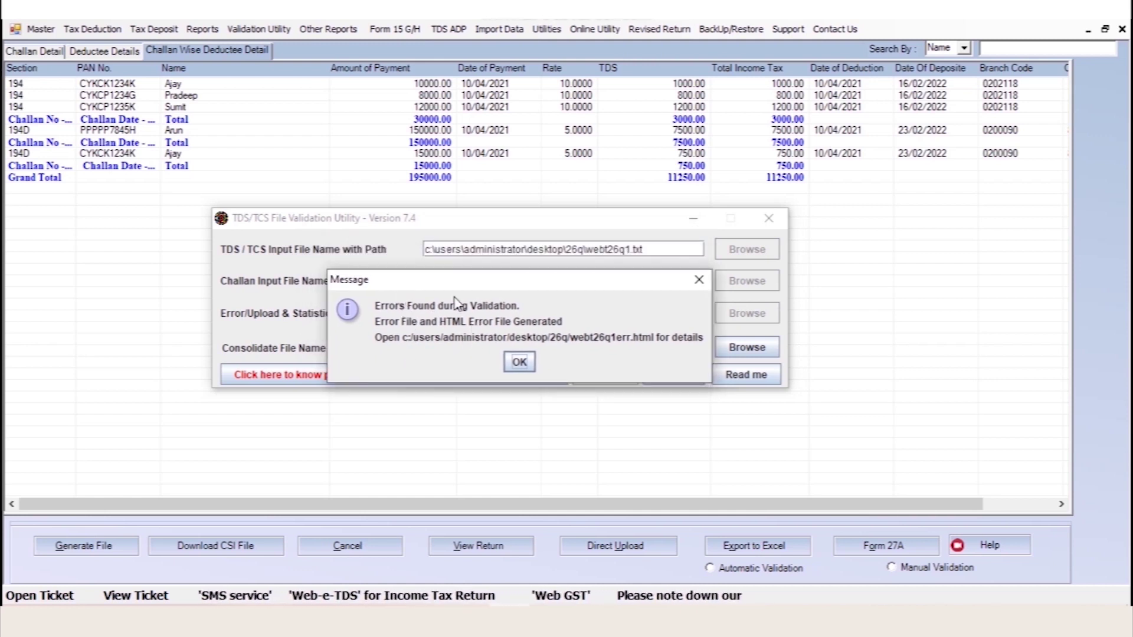
click(519, 363)
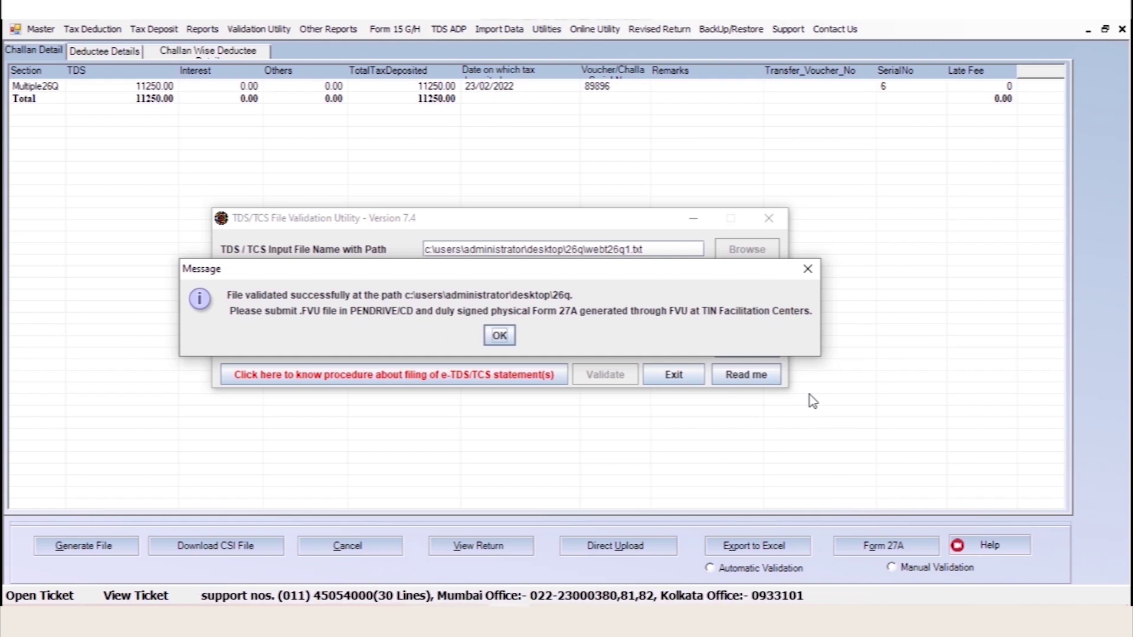
click(494, 340)
click(567, 331)
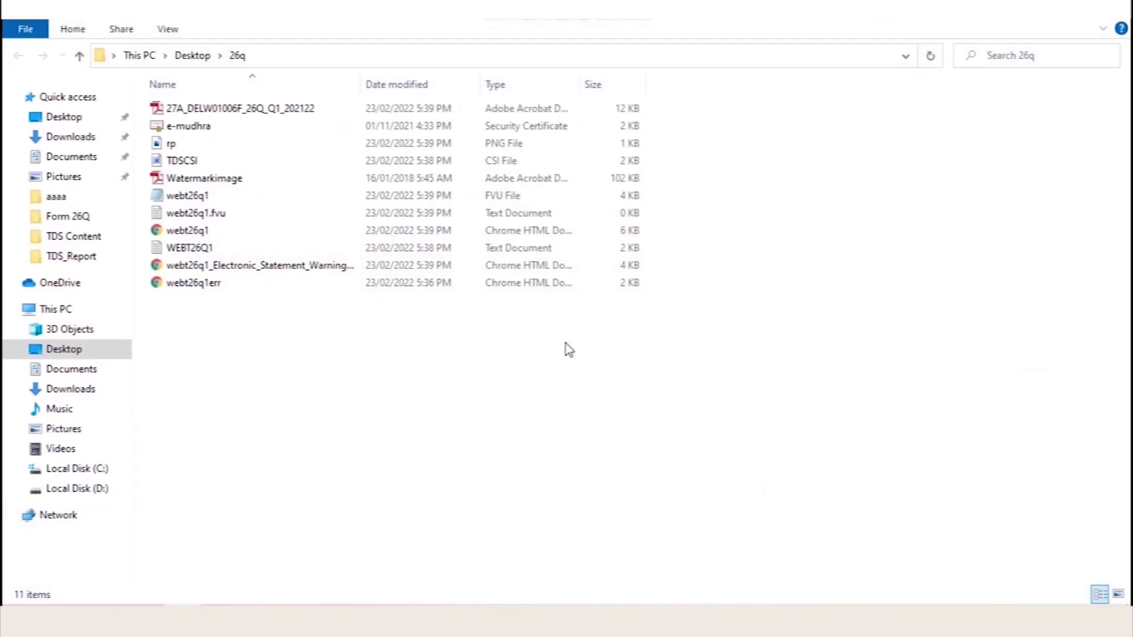